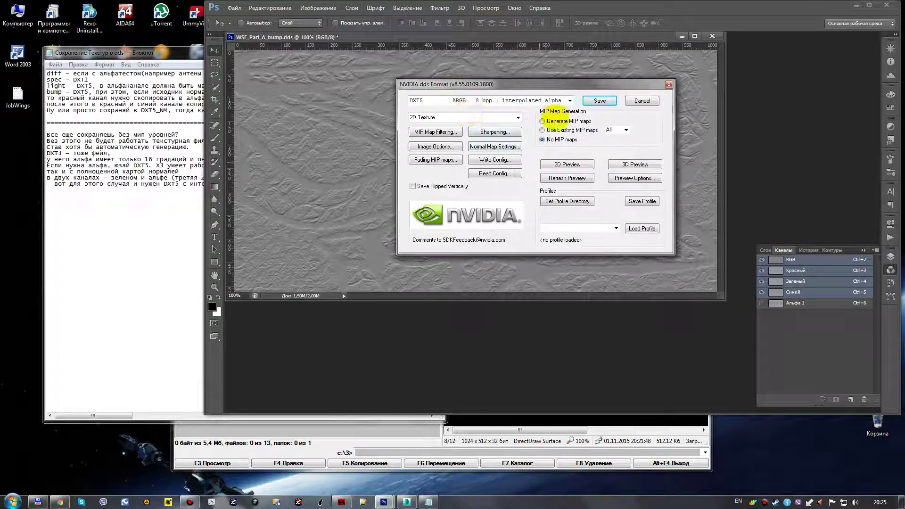
Save WSF_Part_A_bump.dds as DXT5 ARGB with interpolated alpha and no MIP maps, and close the image.
{"action": "left_click", "coordinate": [594, 103]}
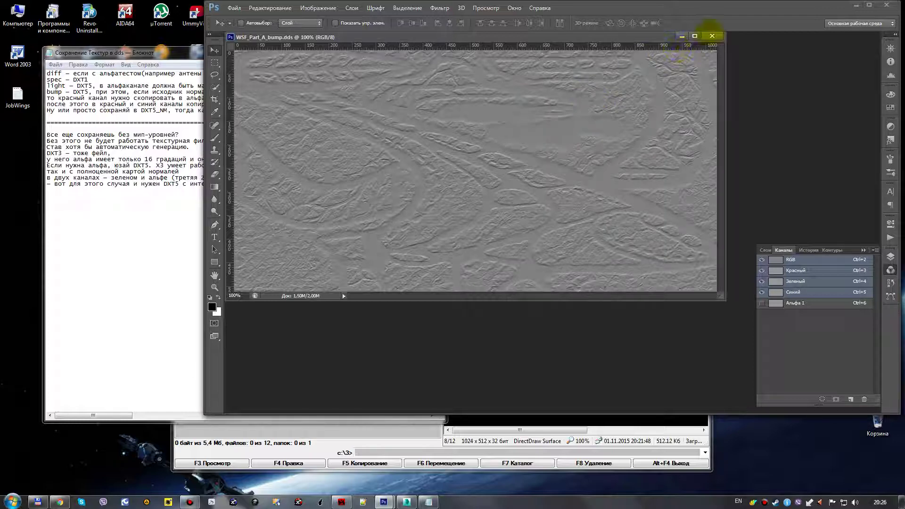
{"action": "left_click", "coordinate": [712, 35]}
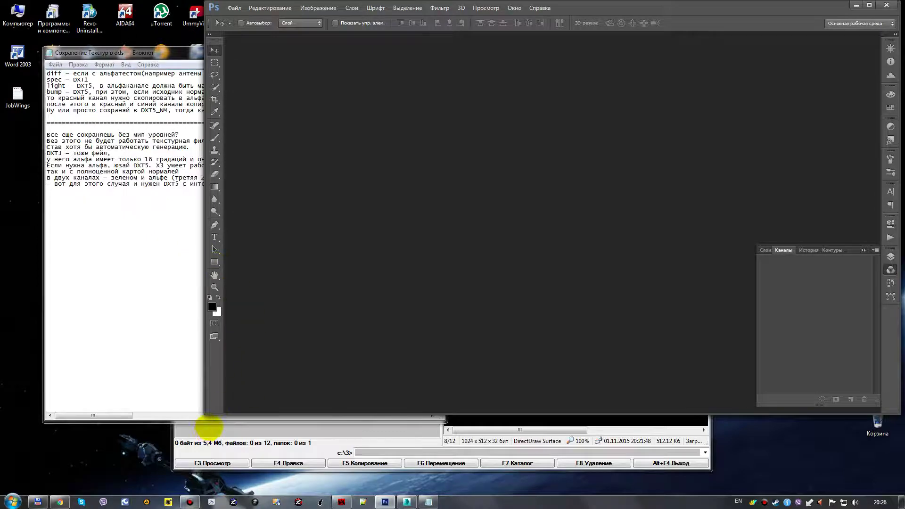
Minimize the texture-saving notes and open WSF_Part_B_diff.jpg from the c:\3 folder in Total Commander in Photoshop.
{"action": "left_click", "coordinate": [215, 443]}
{"action": "left_click", "coordinate": [193, 59]}
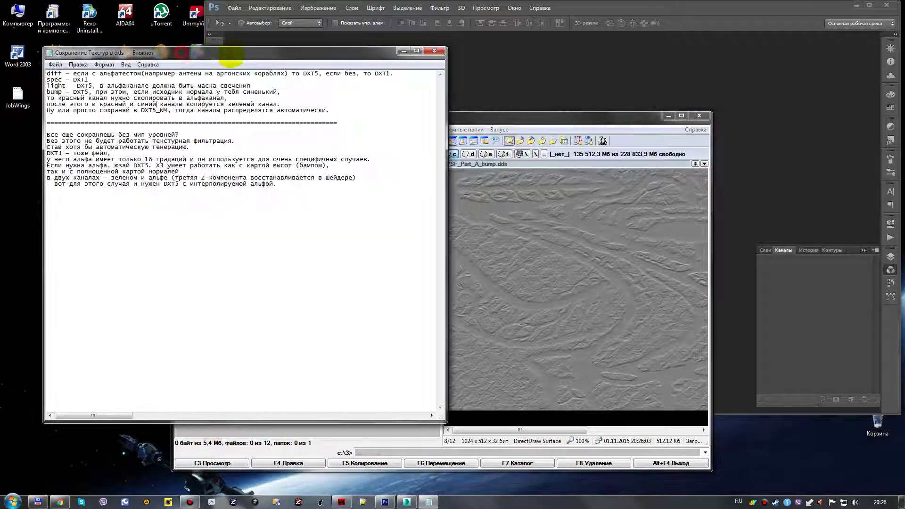
{"action": "left_click", "coordinate": [403, 51]}
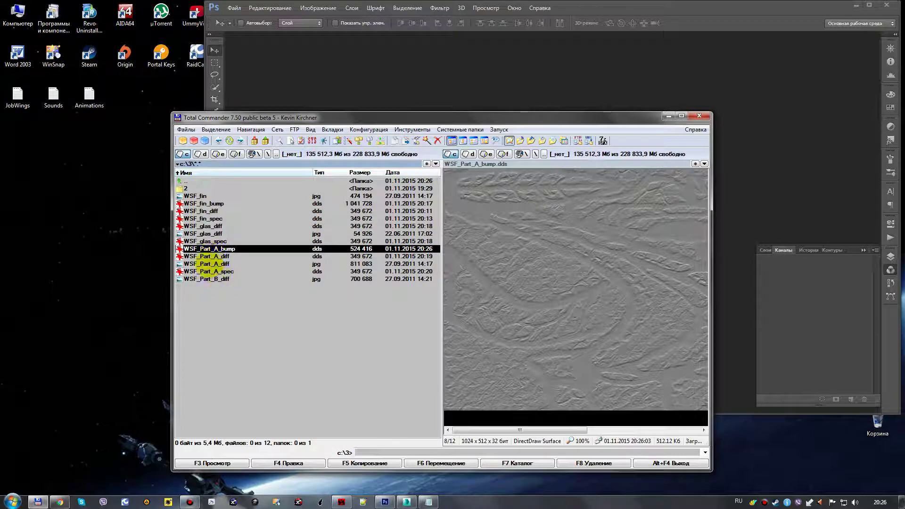
{"action": "left_click", "coordinate": [208, 262]}
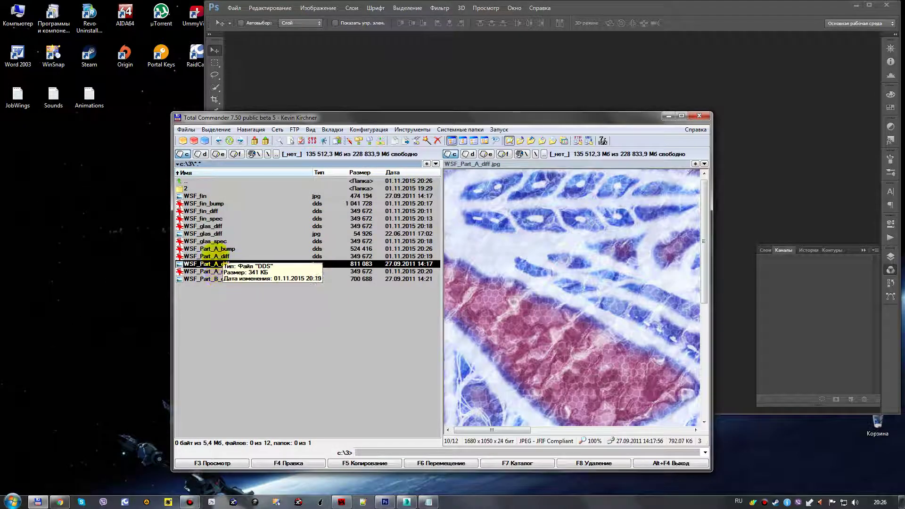
{"action": "left_click", "coordinate": [217, 257]}
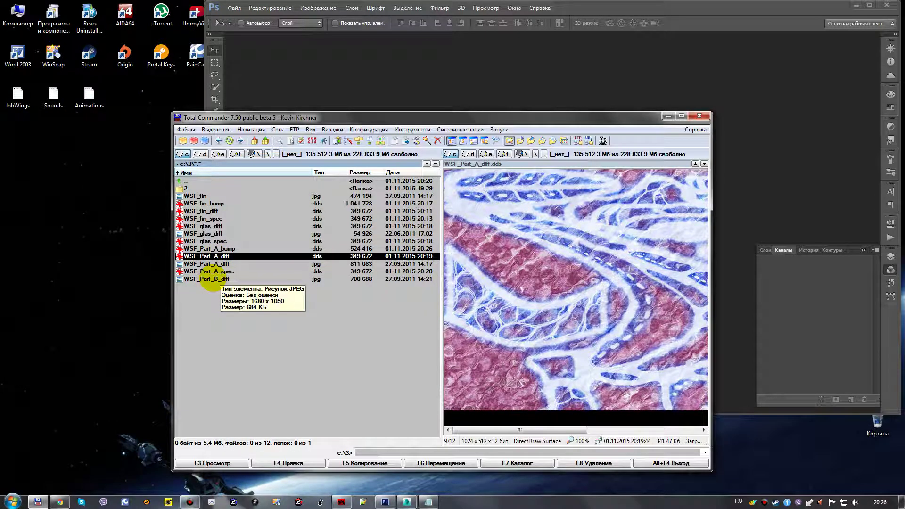
{"action": "left_click", "coordinate": [211, 279]}
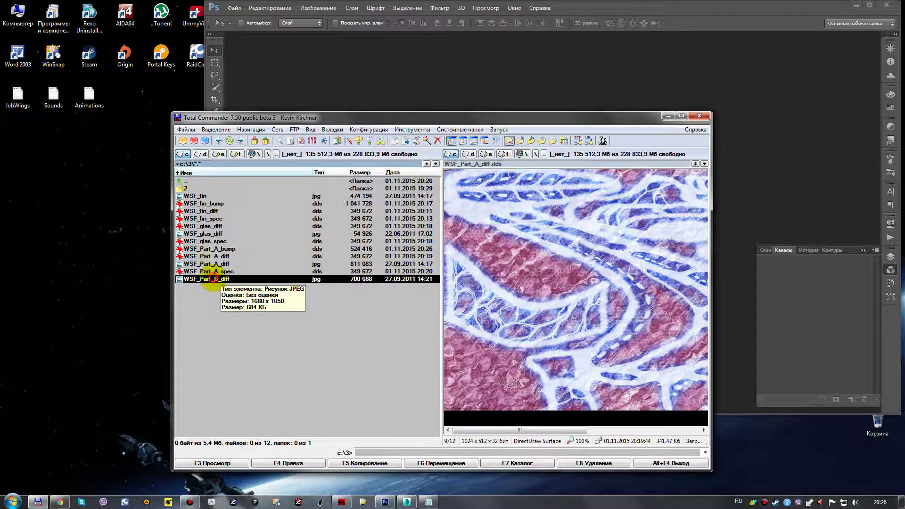
{"action": "left_click_drag", "start_coordinate": [203, 278], "coordinate": [372, 72]}
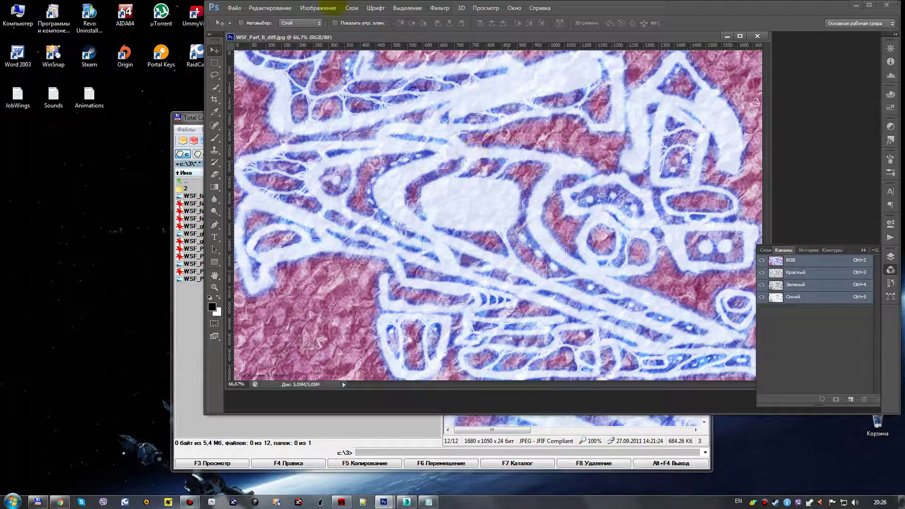
Resize the WSF_Part_B_diff image to 1024 pixels wide and 512 pixels high.
{"action": "left_click", "coordinate": [319, 7]}
{"action": "left_click", "coordinate": [337, 76]}
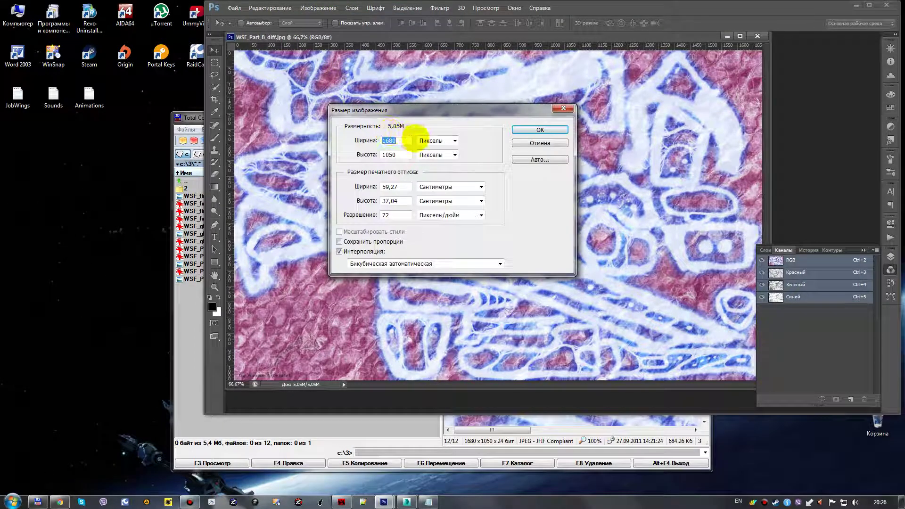
{"action": "type", "text": "1024"}
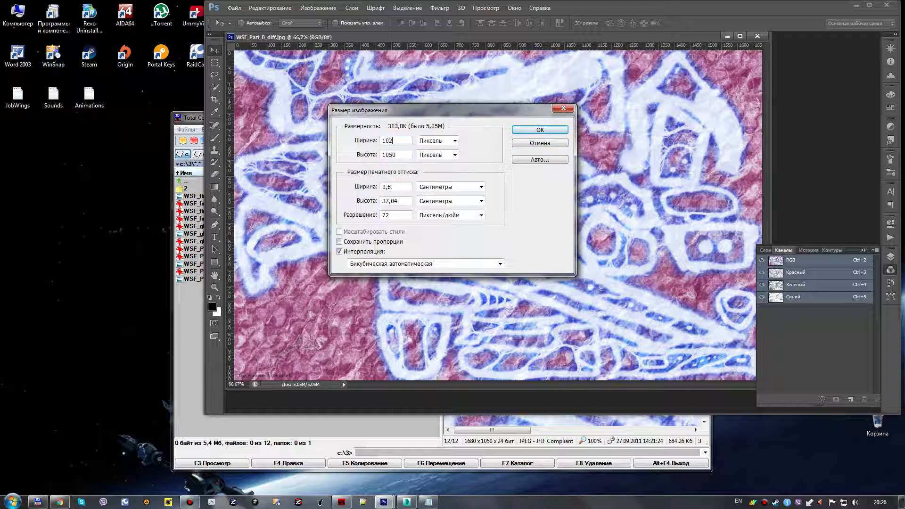
{"action": "key", "text": "Tab"}
{"action": "key", "text": "Tab"}
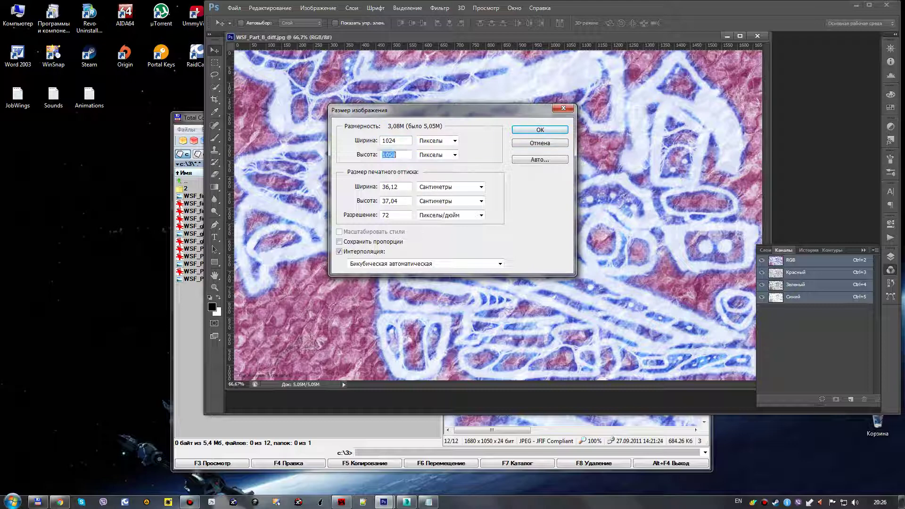
{"action": "type", "text": "512"}
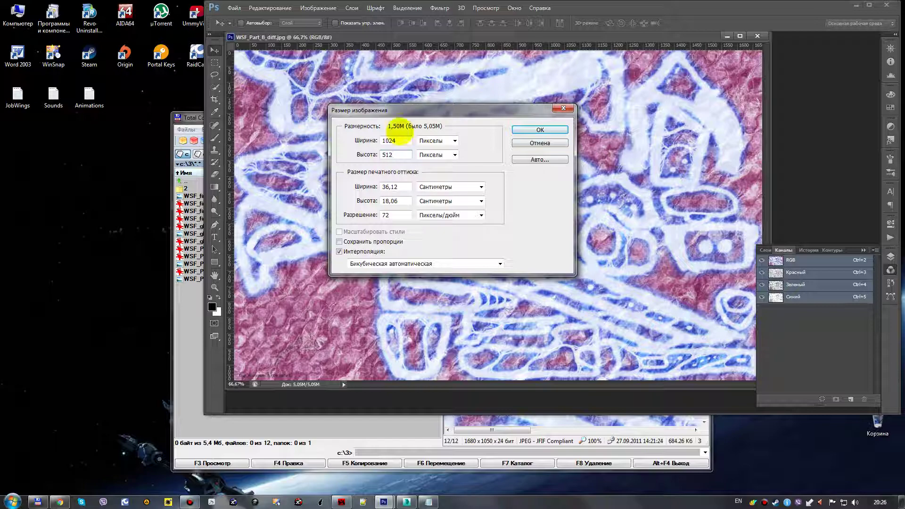
{"action": "left_click", "coordinate": [537, 130]}
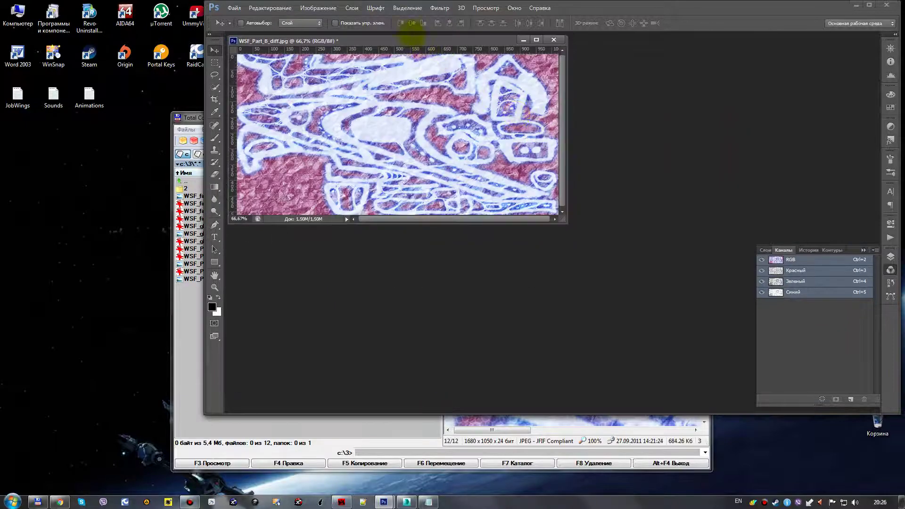
{"action": "left_click", "coordinate": [318, 8]}
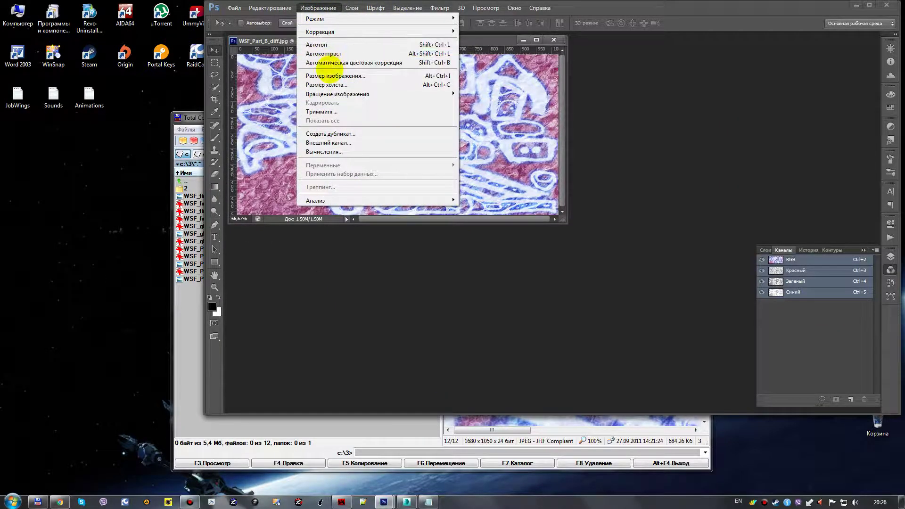
{"action": "mouse_move", "coordinate": [325, 32]}
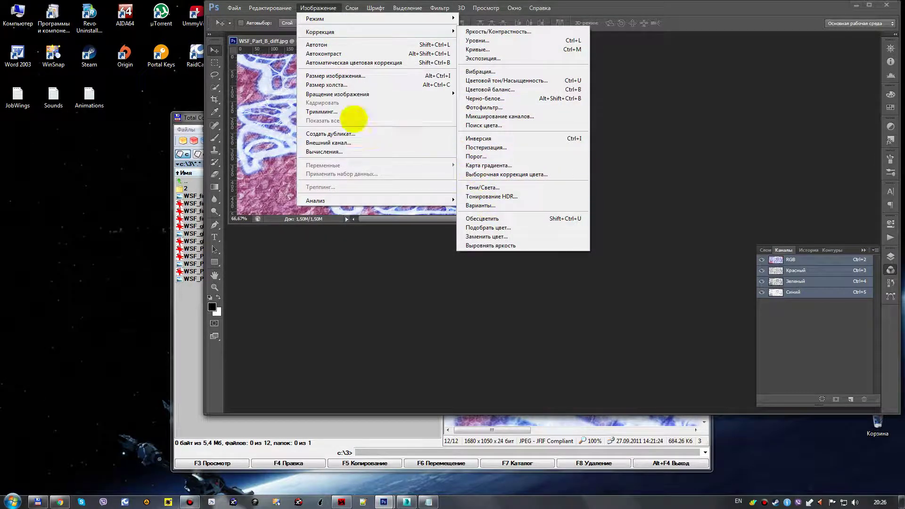
{"action": "left_click", "coordinate": [282, 106]}
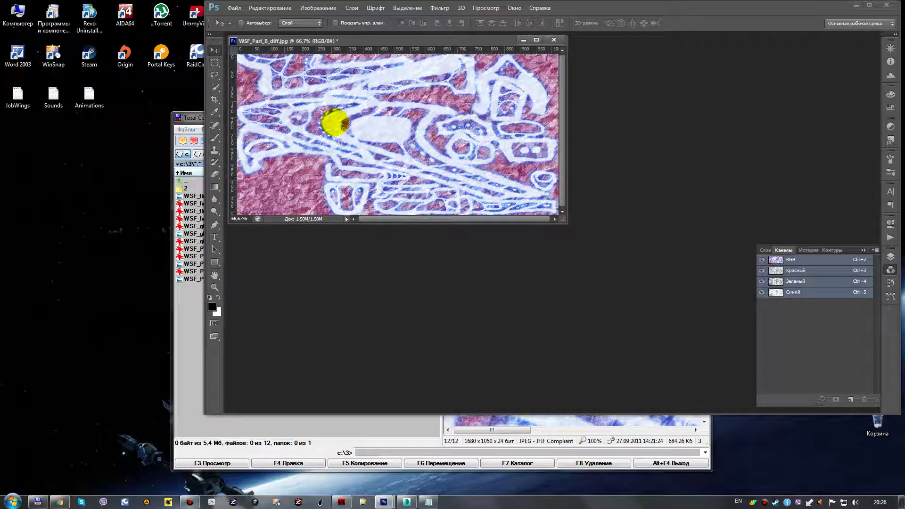
Save the resized image under the name WSF_Part_B_diff.dds in the D3D/DDS file format.
{"action": "key", "text": "ctrl+shift+s"}
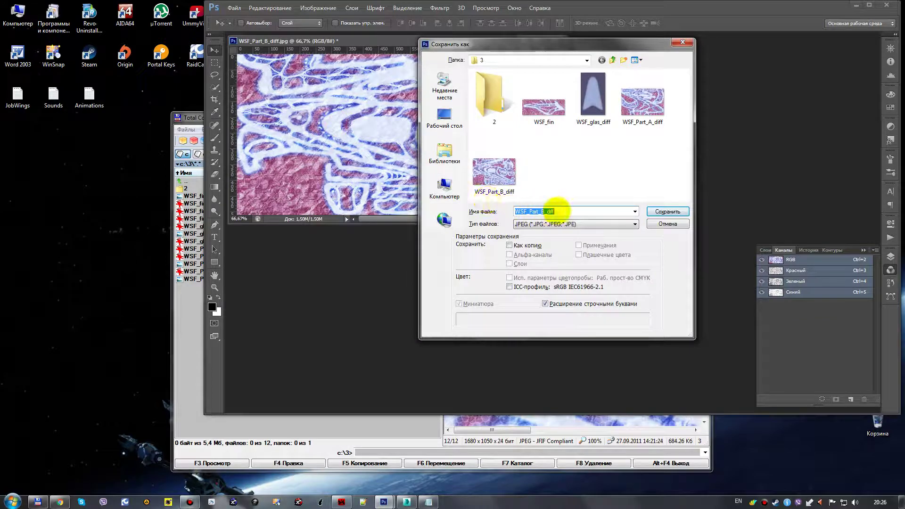
{"action": "left_click", "coordinate": [574, 224]}
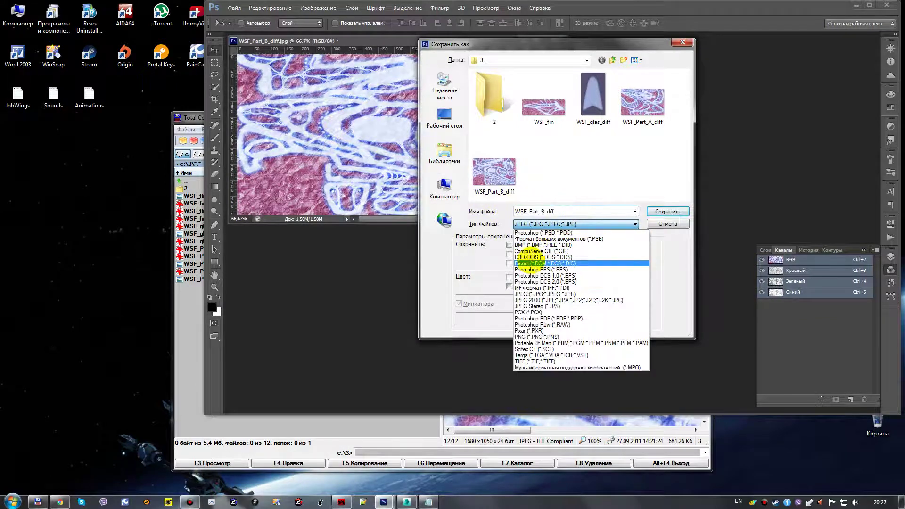
{"action": "left_click", "coordinate": [529, 258]}
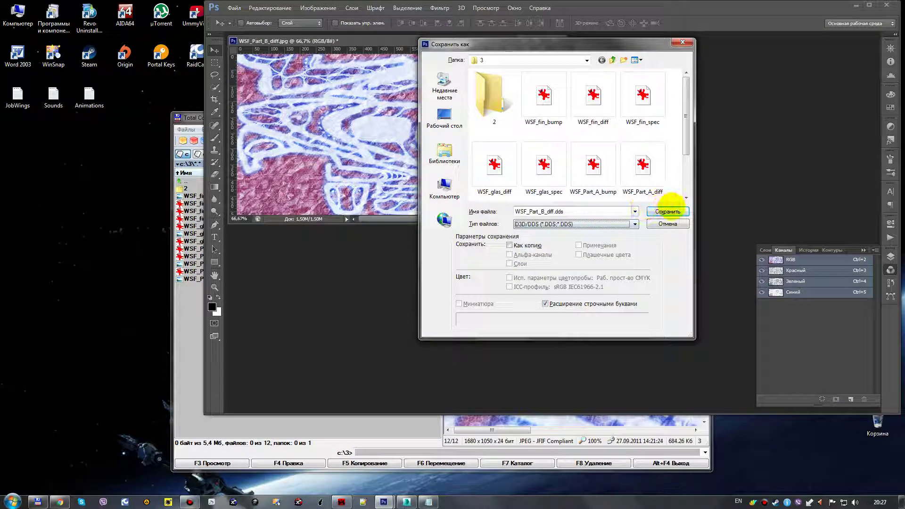
{"action": "left_click", "coordinate": [667, 212]}
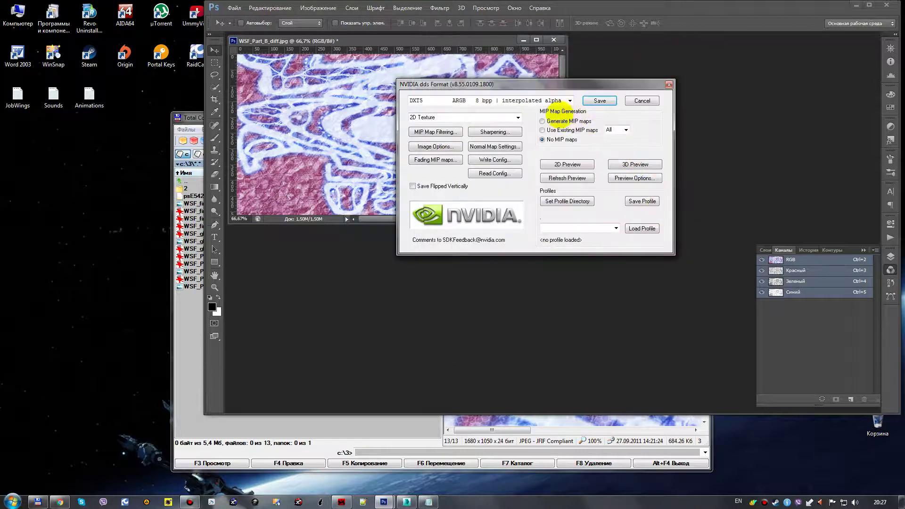
Export the DDS as DXT1 RGB 4 bpp without alpha, generating MIP maps, and close the image.
{"action": "left_click", "coordinate": [570, 100]}
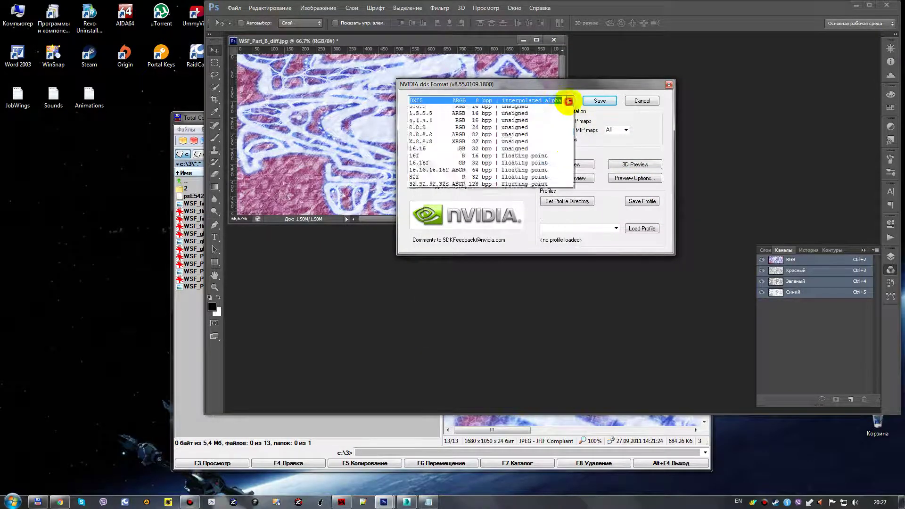
{"action": "left_click", "coordinate": [523, 111]}
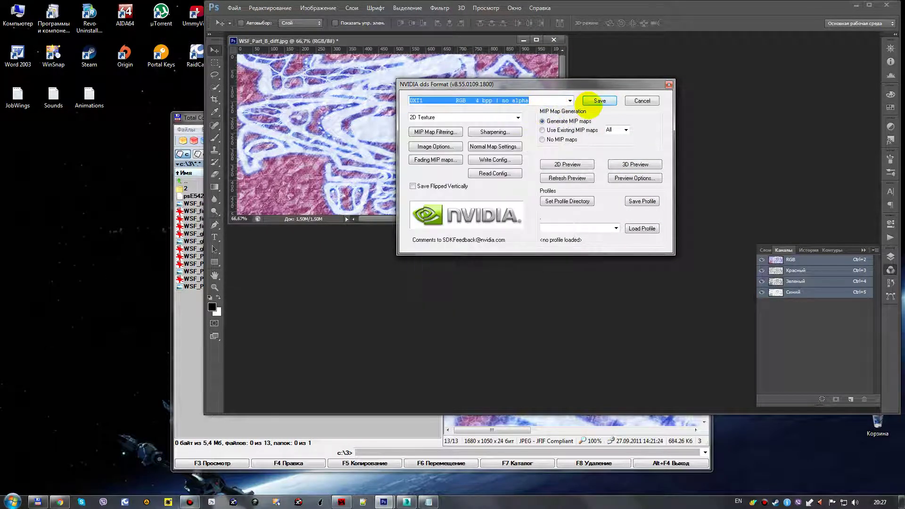
{"action": "left_click", "coordinate": [591, 100]}
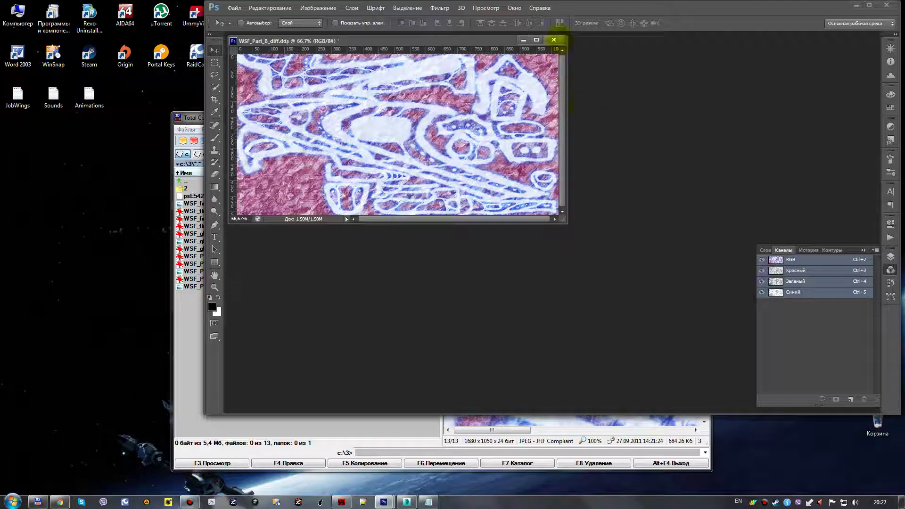
{"action": "left_click", "coordinate": [554, 39]}
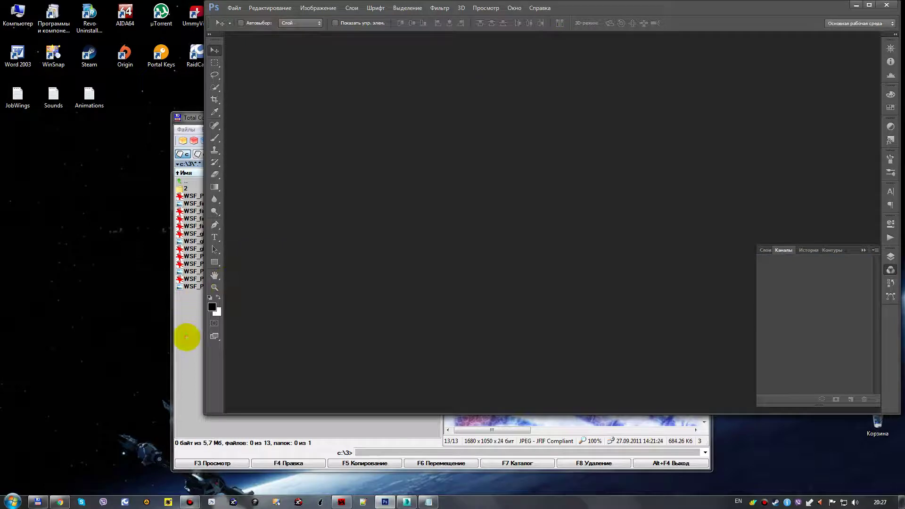
Open WSF_Part_B_diff.dds from the Total Commander file list in Photoshop and desaturate it.
{"action": "left_click", "coordinate": [187, 336]}
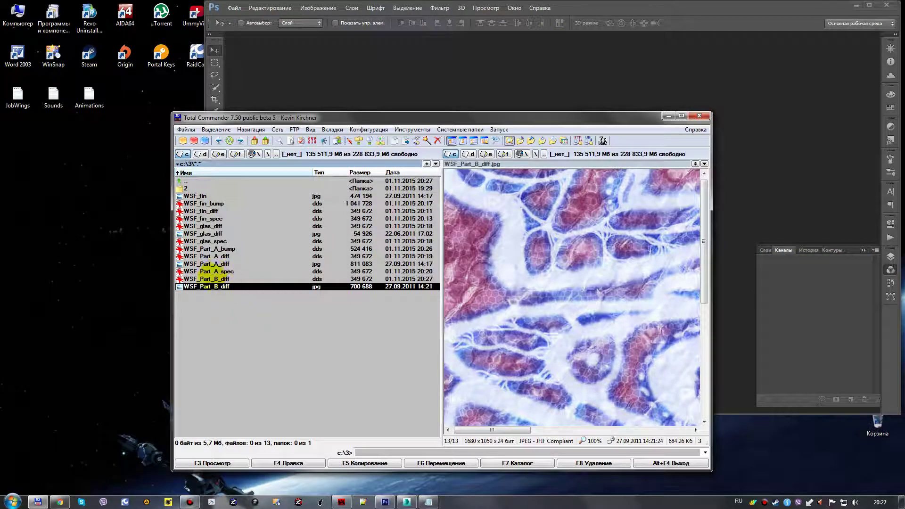
{"action": "left_click_drag", "start_coordinate": [303, 279], "coordinate": [374, 87]}
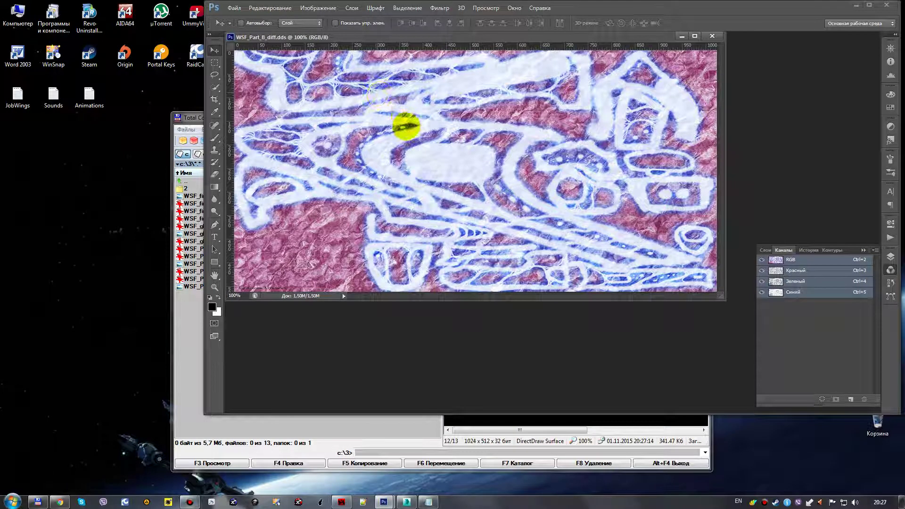
{"action": "left_click", "coordinate": [319, 8]}
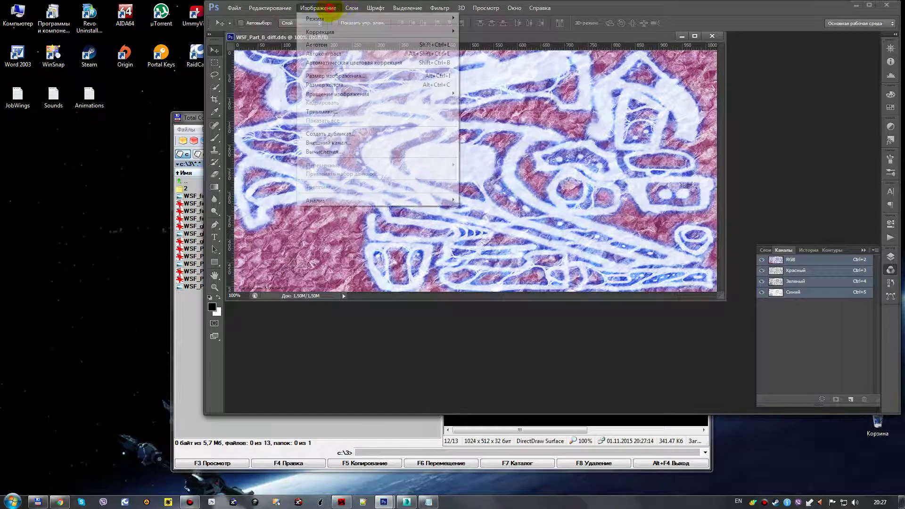
{"action": "mouse_move", "coordinate": [338, 31]}
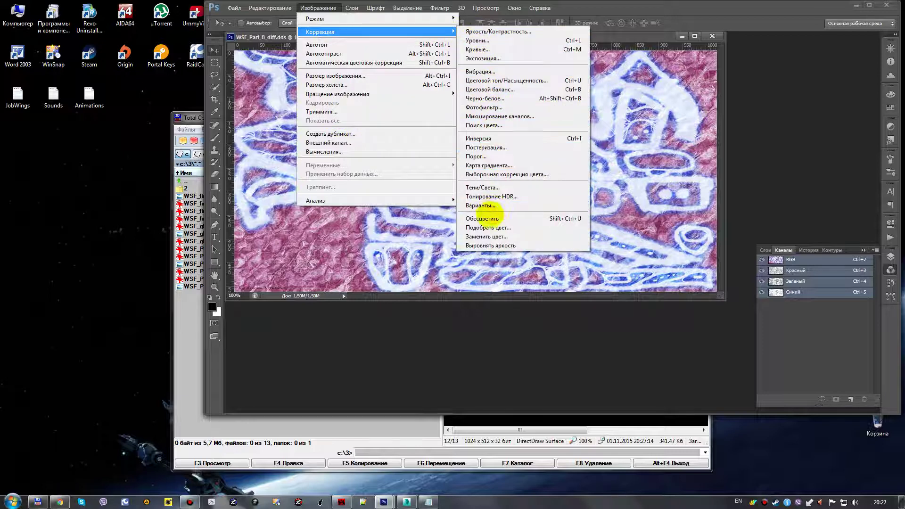
{"action": "left_click", "coordinate": [485, 217]}
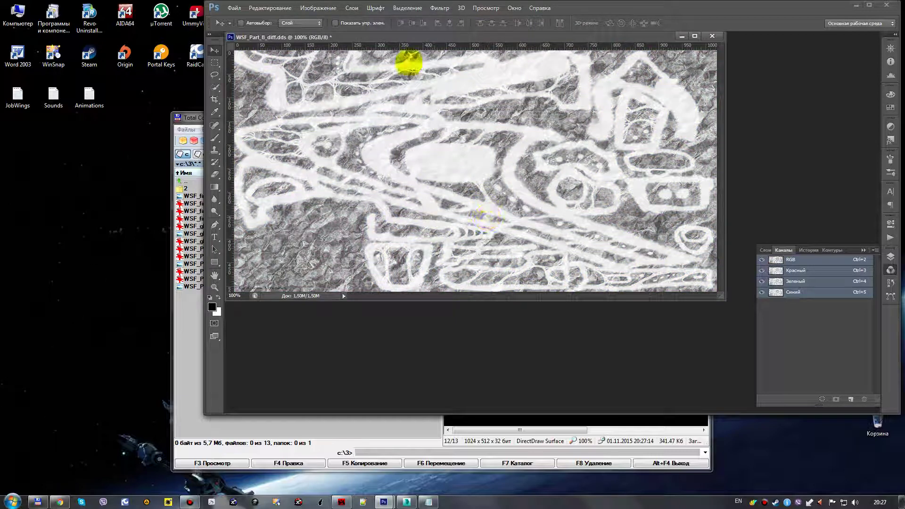
Darken the grayscale texture with Hue/Saturation, setting its lightness to -30.
{"action": "left_click", "coordinate": [319, 8]}
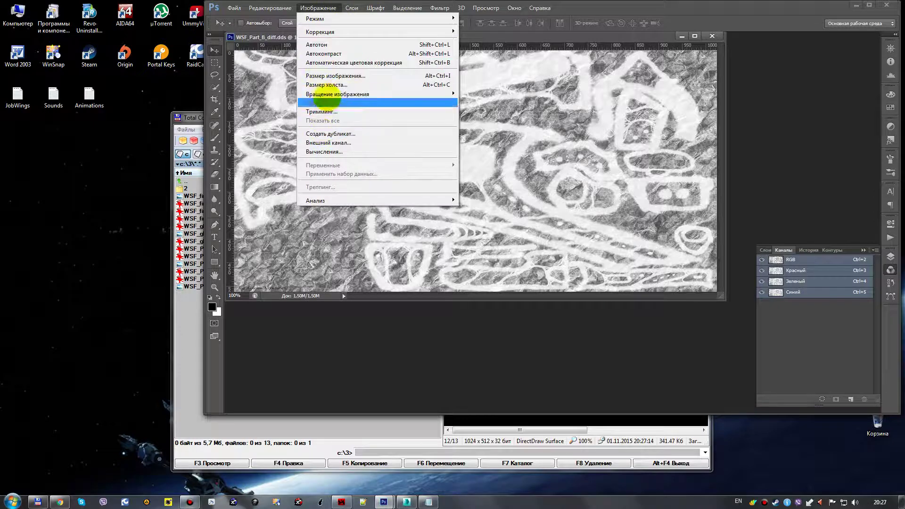
{"action": "left_click", "coordinate": [332, 31]}
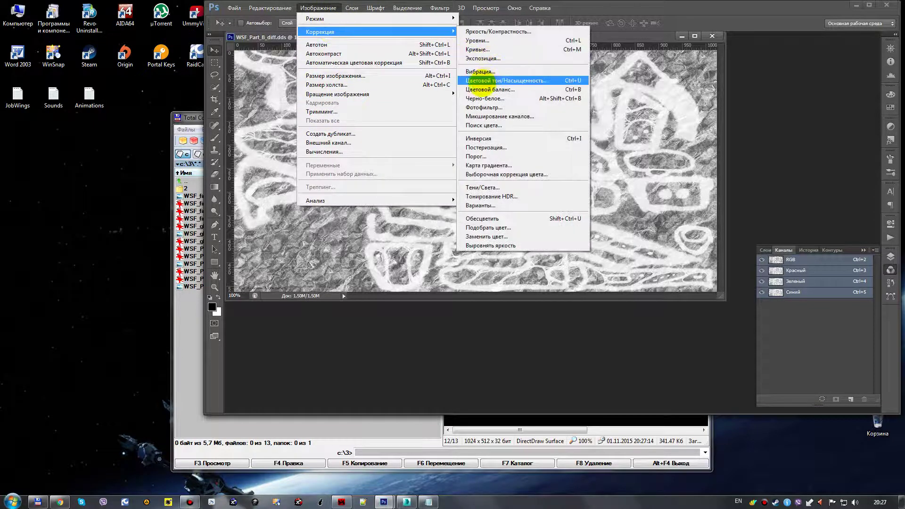
{"action": "left_click", "coordinate": [484, 85]}
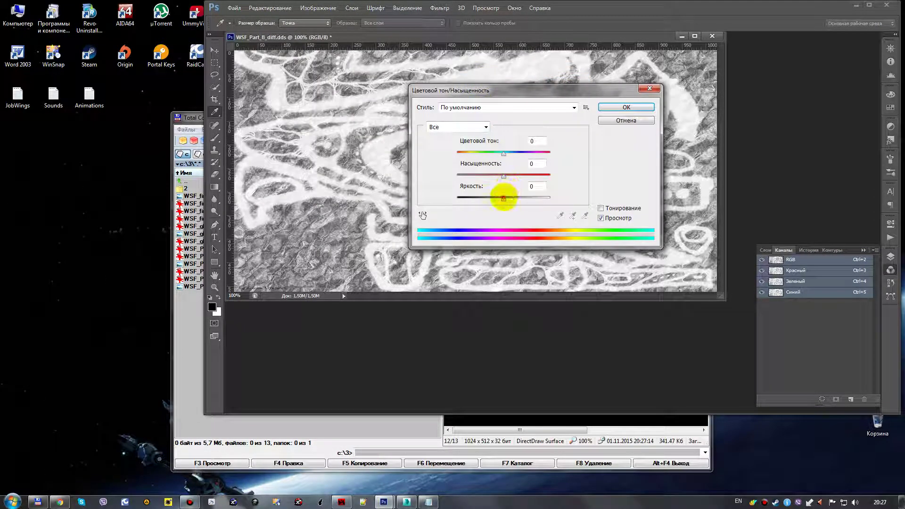
{"action": "left_click_drag", "start_coordinate": [503, 198], "coordinate": [501, 198]}
{"action": "left_click", "coordinate": [536, 185]}
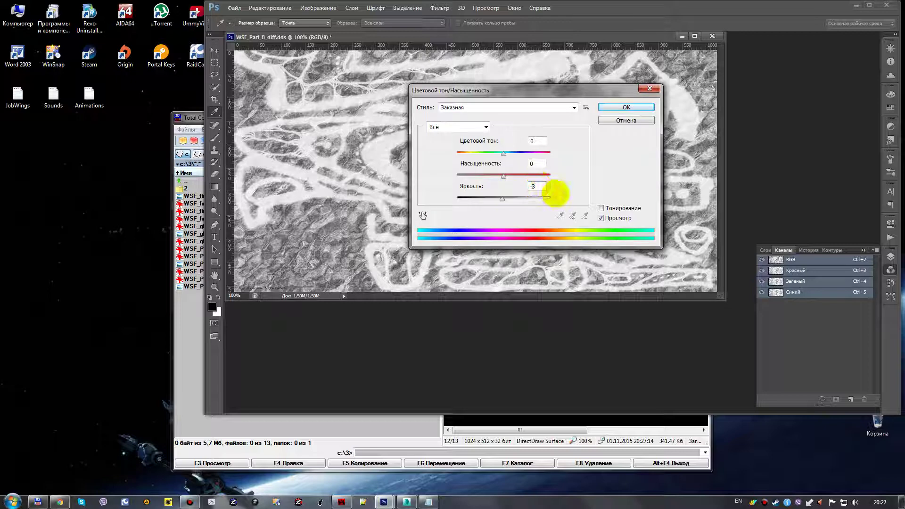
{"action": "type", "text": "0"}
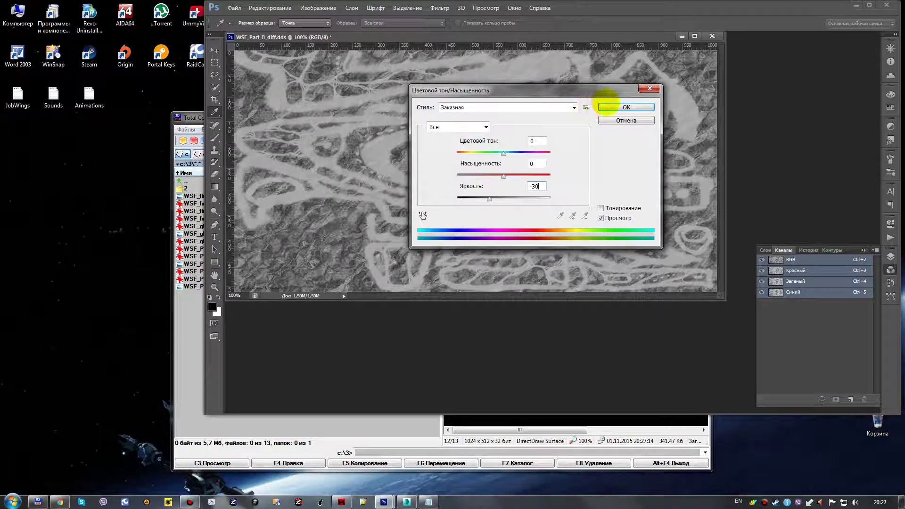
{"action": "left_click", "coordinate": [605, 107]}
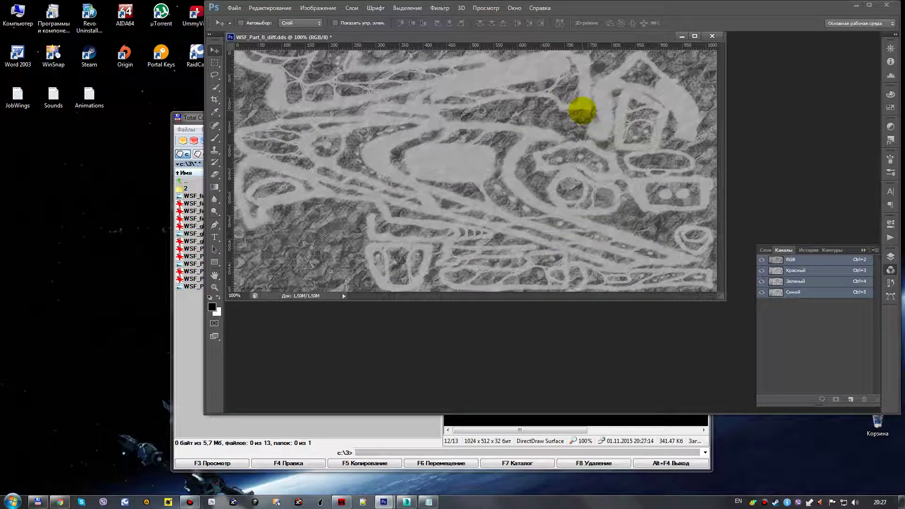
Save the darkened grayscale texture as WSF_Part_B_spec.dds in DXT1 RGB 4 bpp without alpha, generating MIP maps.
{"action": "key", "text": "ctrl+shift+s"}
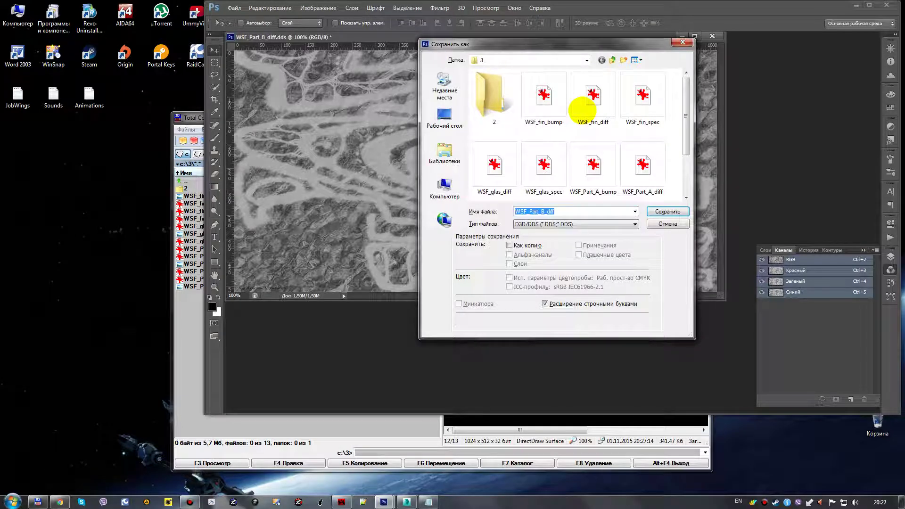
{"action": "double_click", "coordinate": [549, 211]}
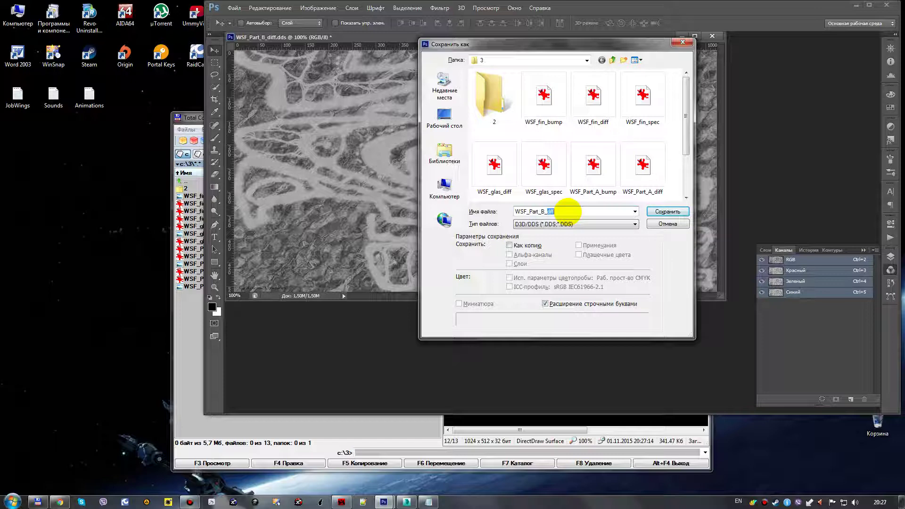
{"action": "type", "text": "spec"}
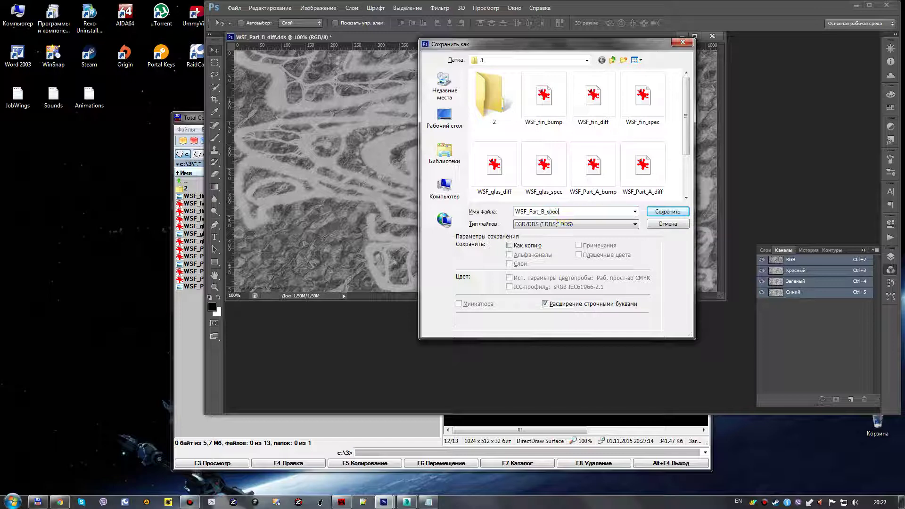
{"action": "left_click", "coordinate": [659, 212]}
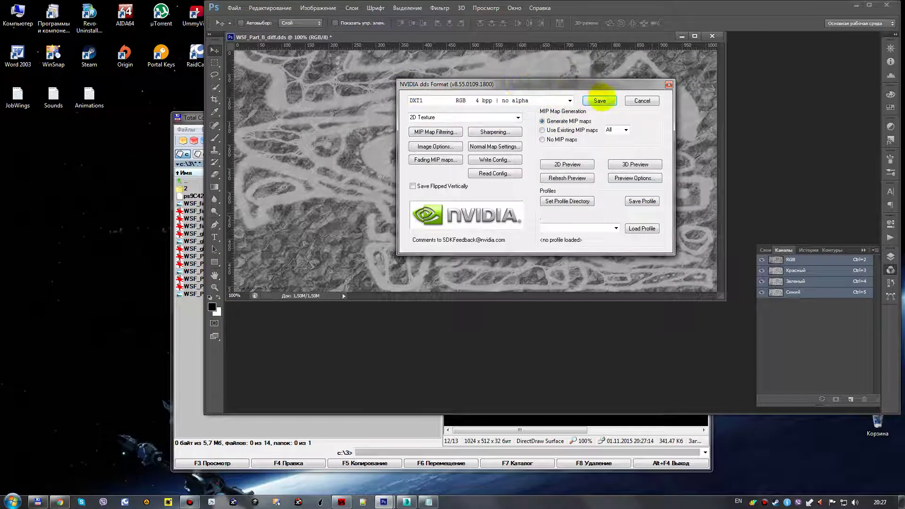
{"action": "left_click", "coordinate": [600, 99]}
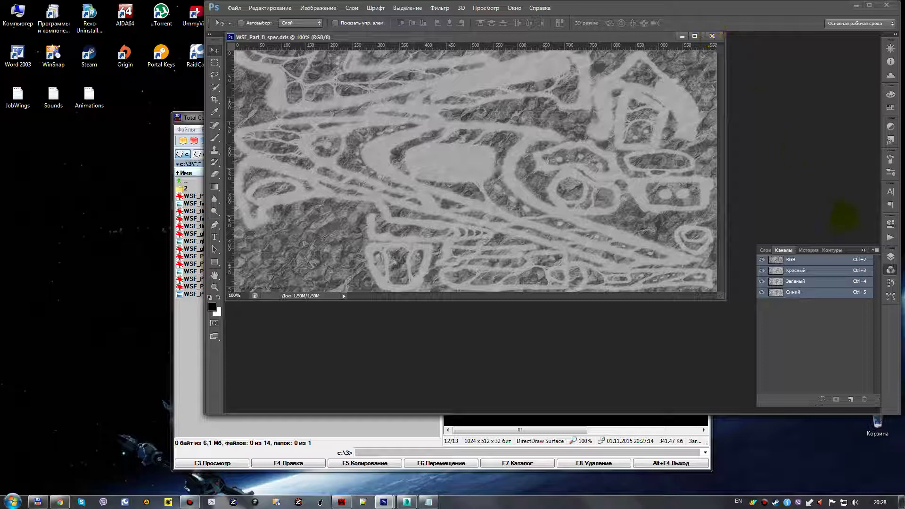
Revert the image to its original coloured history state and apply the NVIDIA NormalMapFilter with its existing settings.
{"action": "left_click", "coordinate": [806, 249]}
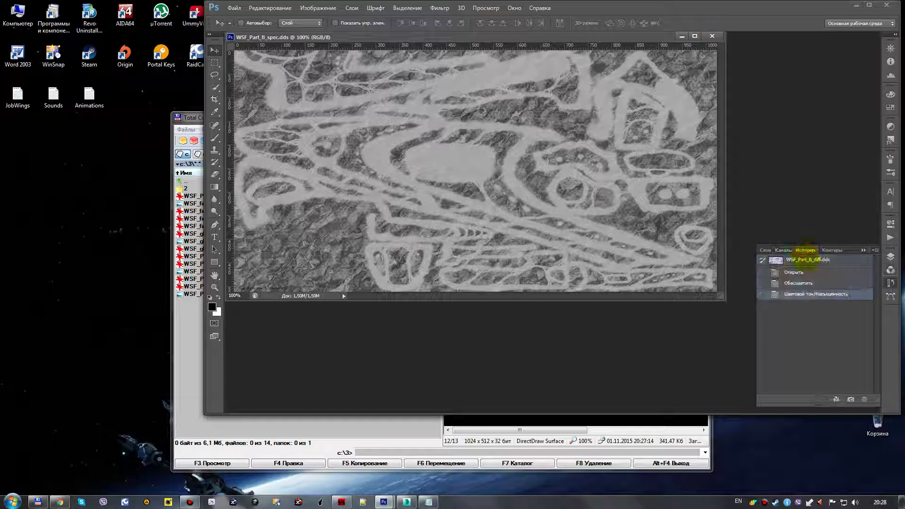
{"action": "left_click", "coordinate": [801, 259]}
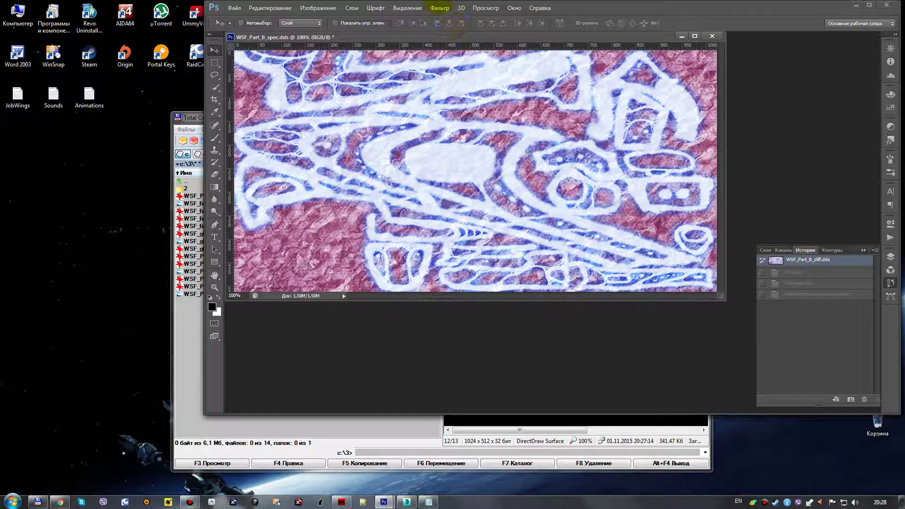
{"action": "left_click", "coordinate": [439, 8]}
{"action": "mouse_move", "coordinate": [501, 195]}
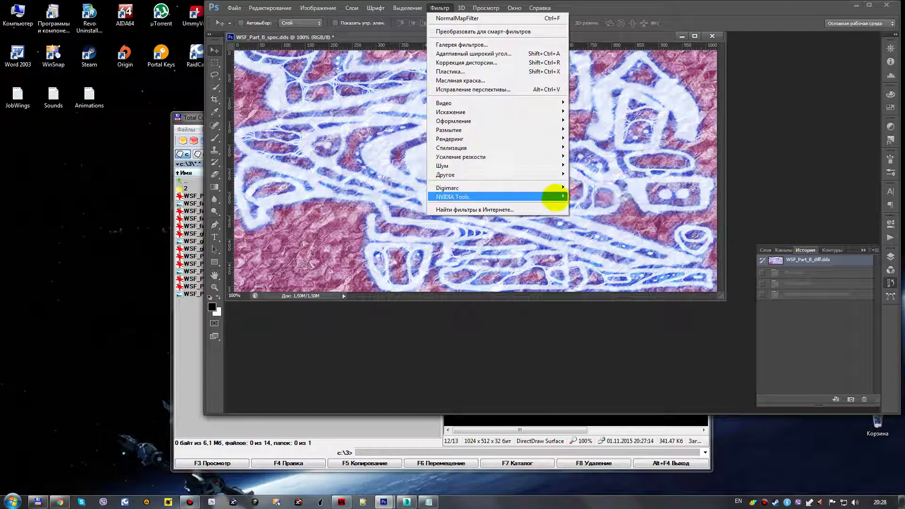
{"action": "mouse_move", "coordinate": [554, 197]}
{"action": "left_click", "coordinate": [584, 196]}
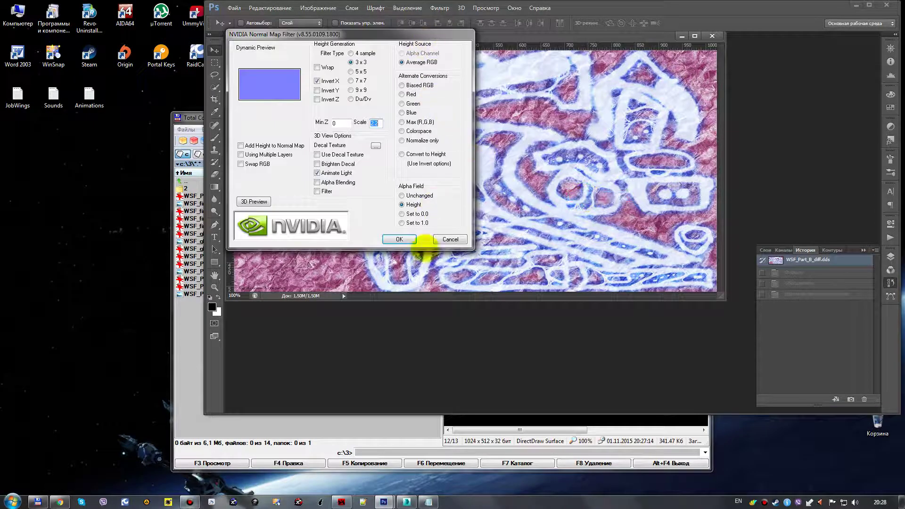
{"action": "left_click", "coordinate": [398, 239]}
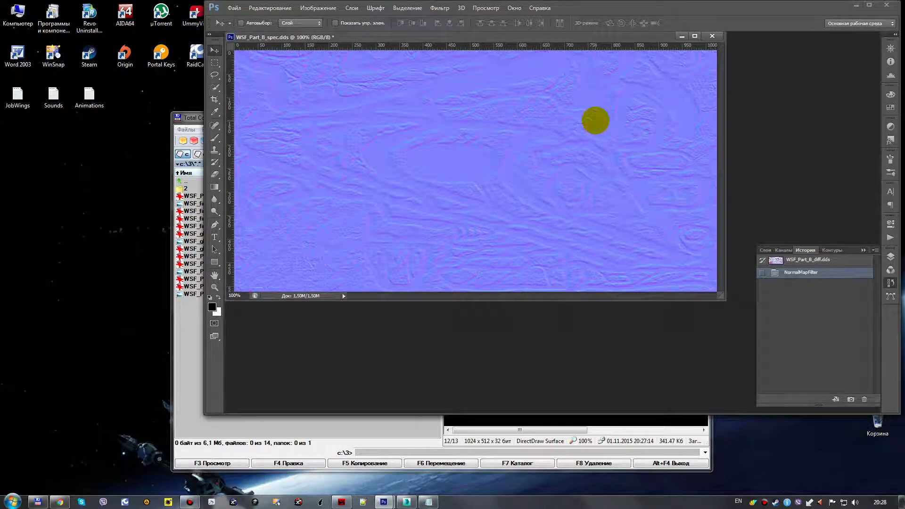
Save the normal map under the name WSF_Part_B_bump in the D3D/DDS file format.
{"action": "key", "text": "ctrl+shift+s"}
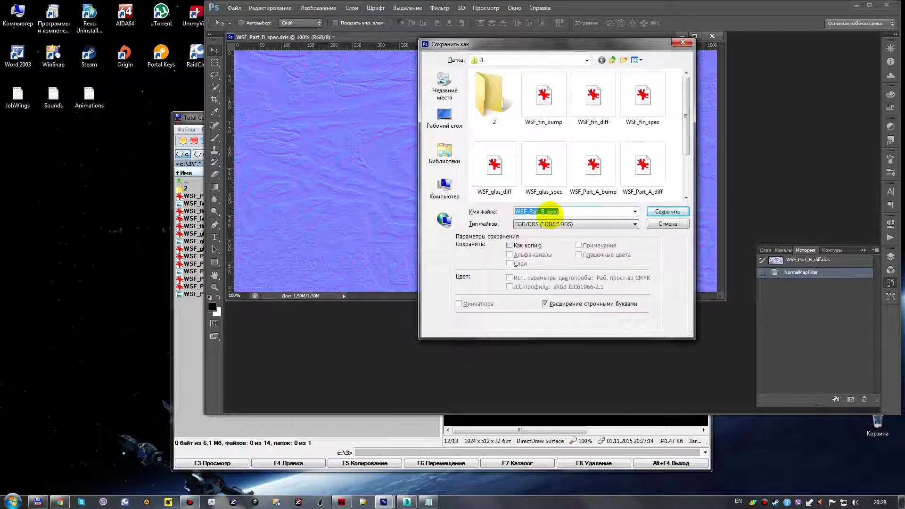
{"action": "left_click_drag", "start_coordinate": [546, 212], "coordinate": [564, 211]}
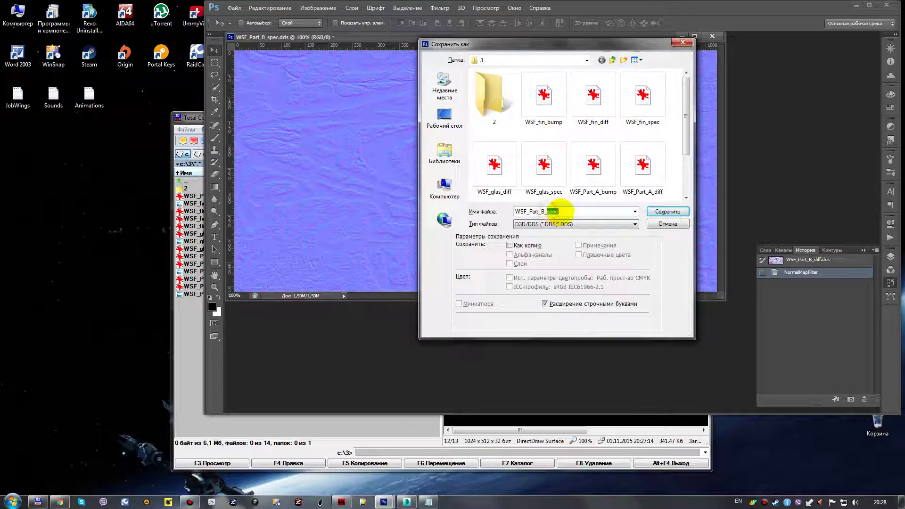
{"action": "type", "text": "bum"}
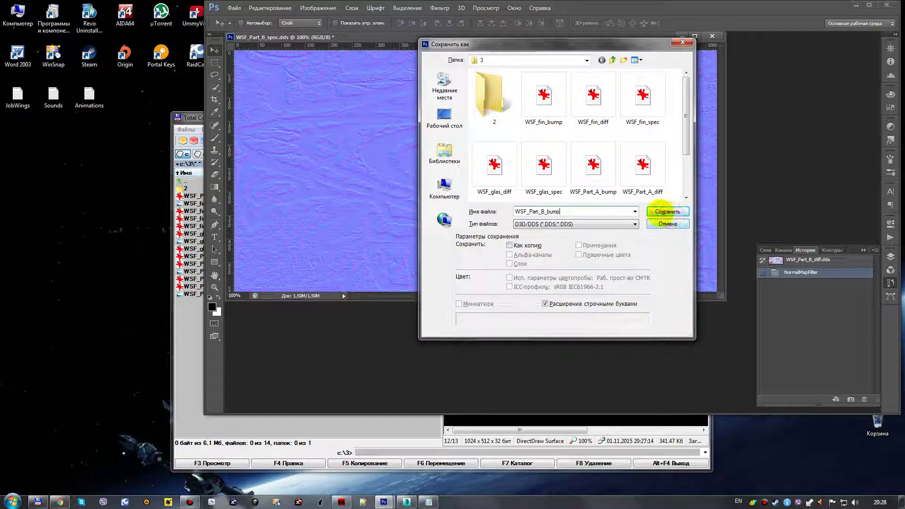
{"action": "left_click", "coordinate": [664, 211]}
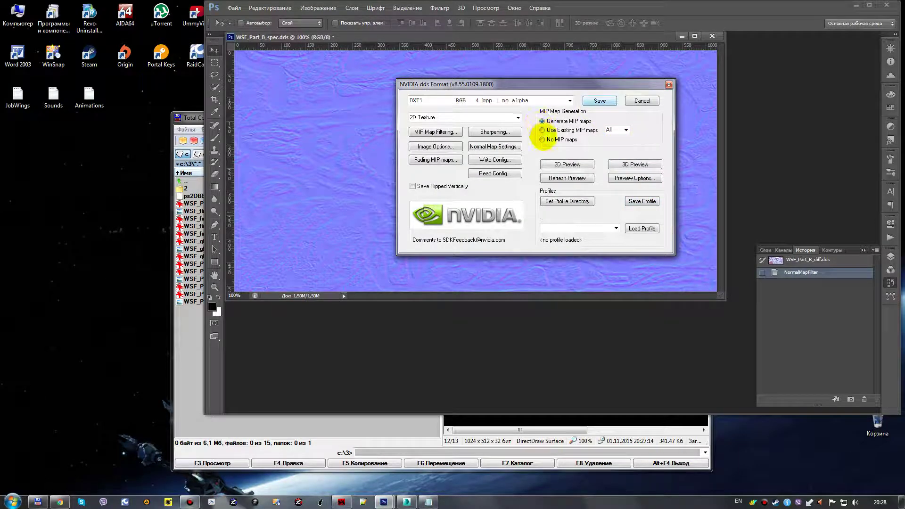
Export the DDS as DXT5 ARGB 8 bpp with interpolated alpha and no MIP maps, and close the image.
{"action": "left_click", "coordinate": [543, 139]}
{"action": "left_click", "coordinate": [565, 100]}
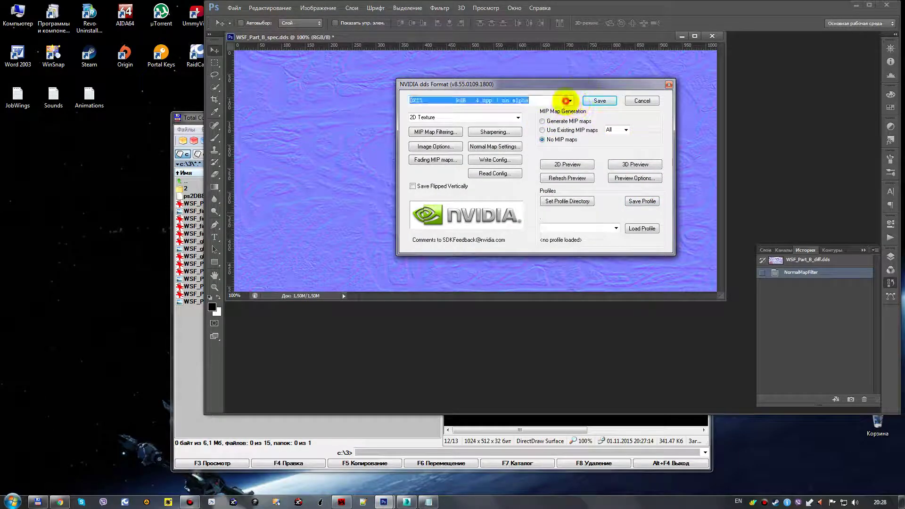
{"action": "left_click", "coordinate": [569, 100]}
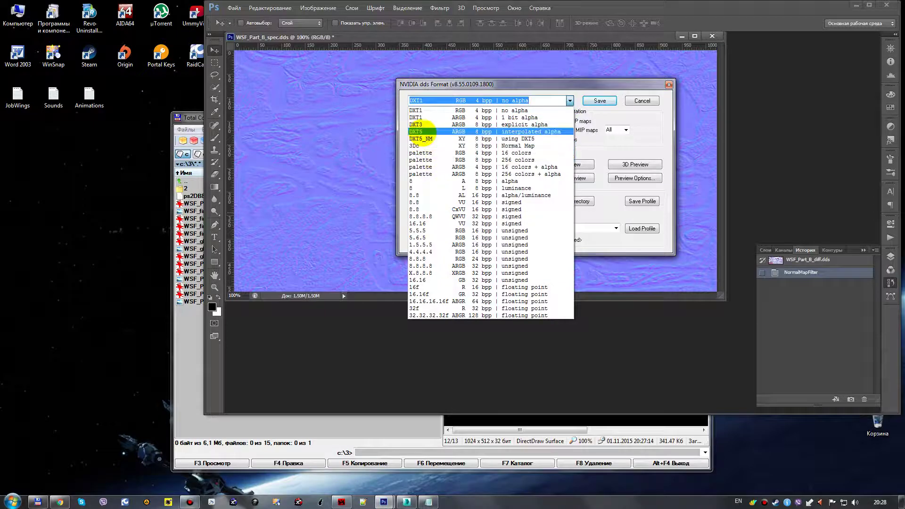
{"action": "left_click", "coordinate": [423, 132]}
{"action": "left_click", "coordinate": [598, 100]}
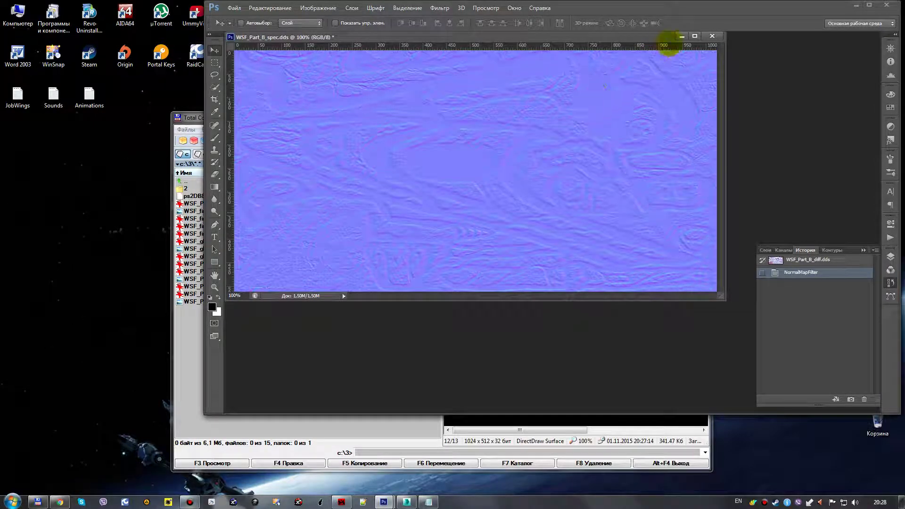
{"action": "left_click", "coordinate": [711, 36]}
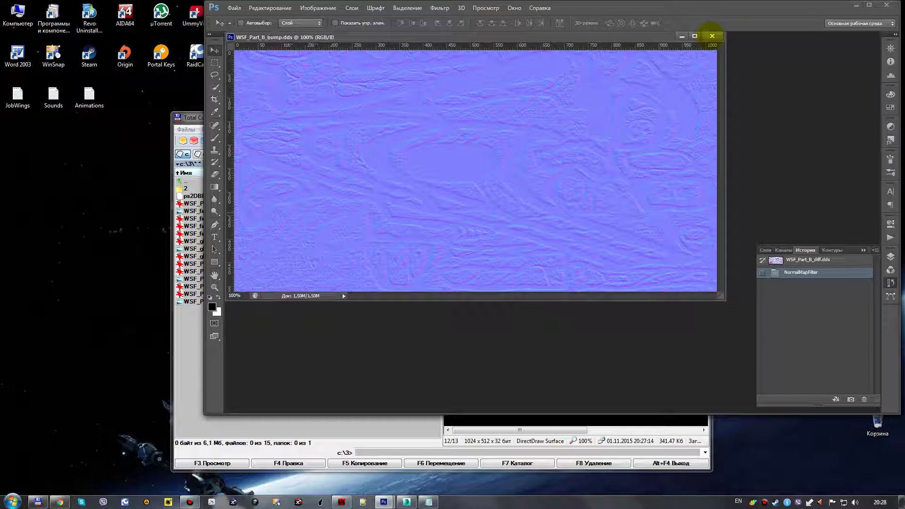
{"action": "left_click", "coordinate": [711, 36]}
Open WSF_Part_B_spec.dds from the Total Commander file list in Photoshop to check it, and close it.
{"action": "left_click", "coordinate": [186, 333]}
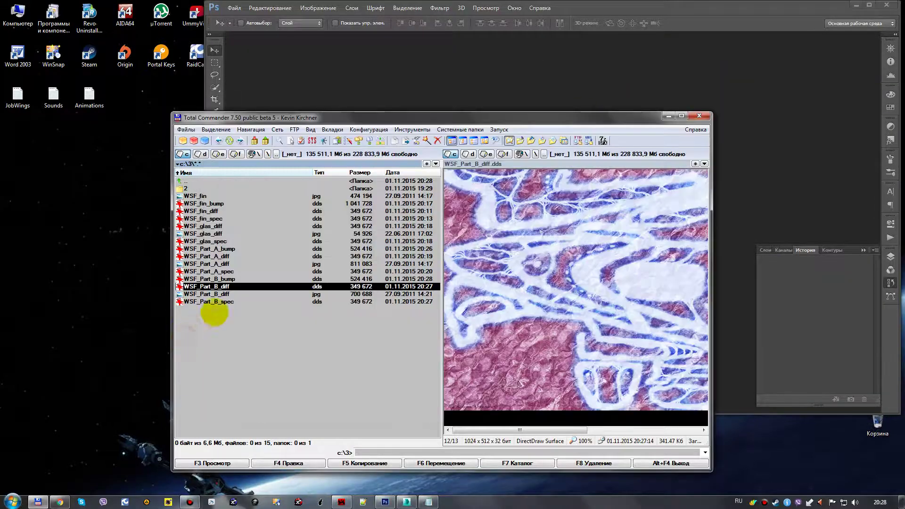
{"action": "left_click", "coordinate": [220, 302]}
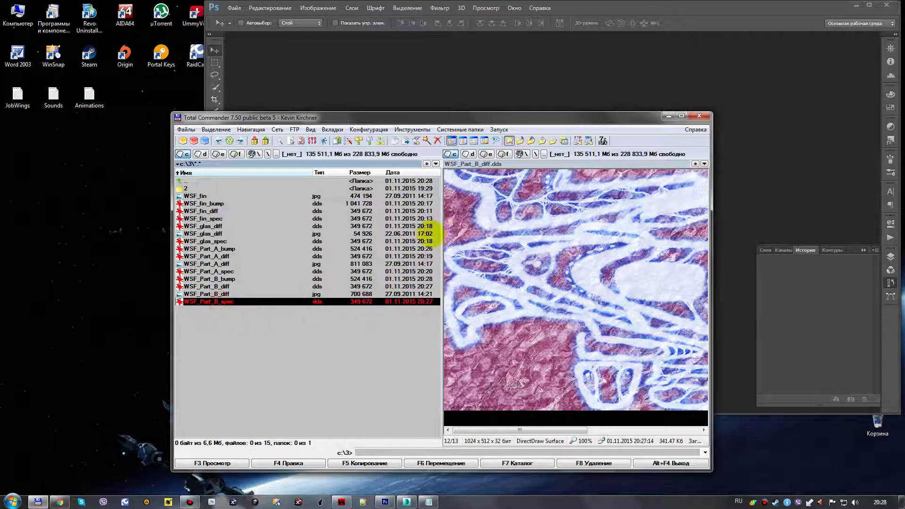
{"action": "left_click_drag", "start_coordinate": [501, 84], "coordinate": [499, 84]}
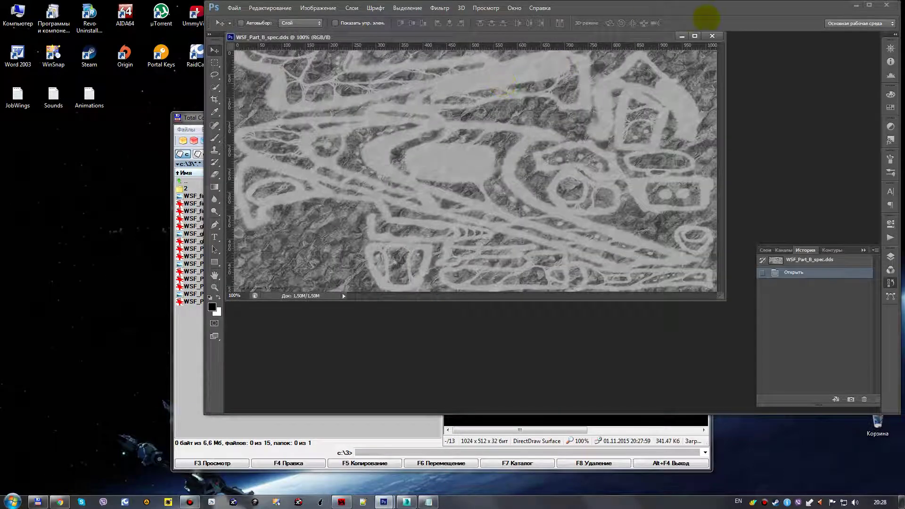
{"action": "left_click", "coordinate": [712, 36]}
Open WSF_Part_B_bump.dds from Total Commander in Photoshop and copy its red channel into the Alpha 1 channel.
{"action": "left_click", "coordinate": [188, 339]}
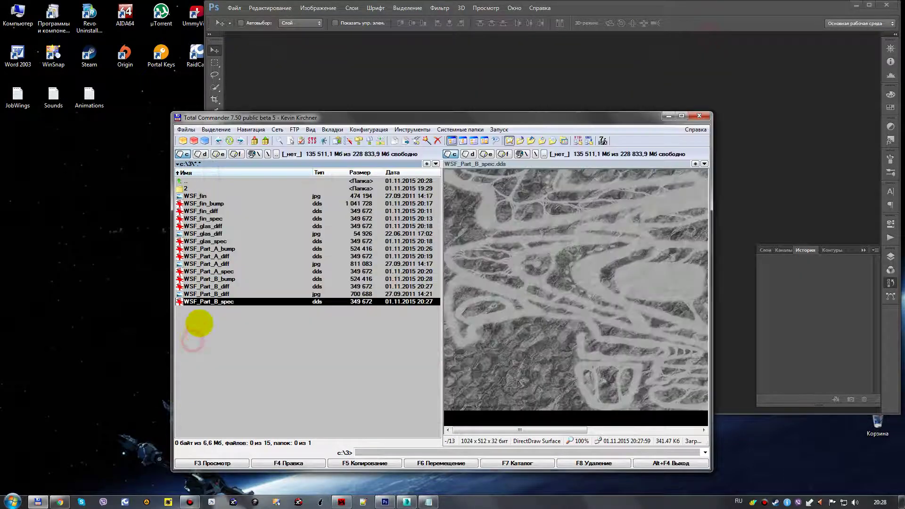
{"action": "left_click_drag", "start_coordinate": [220, 279], "coordinate": [496, 57]}
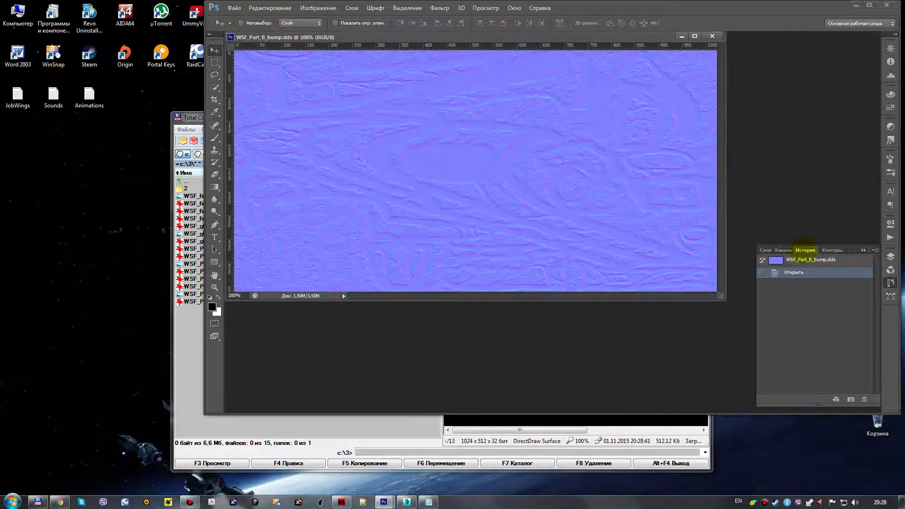
{"action": "left_click", "coordinate": [783, 249]}
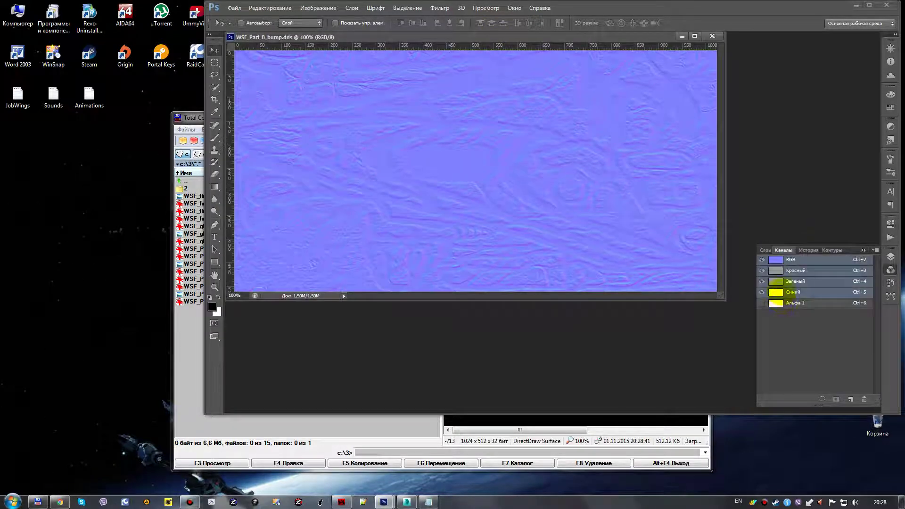
{"action": "left_click", "coordinate": [795, 270]}
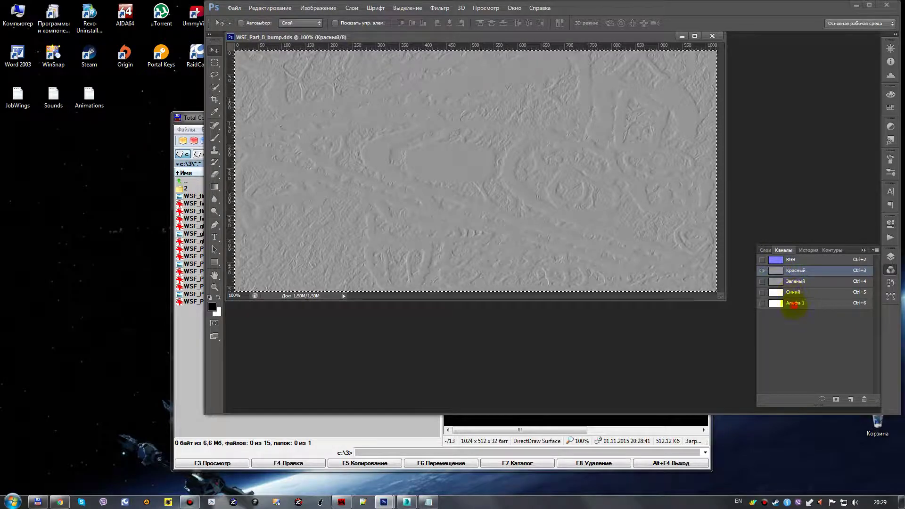
{"action": "left_click", "coordinate": [794, 303]}
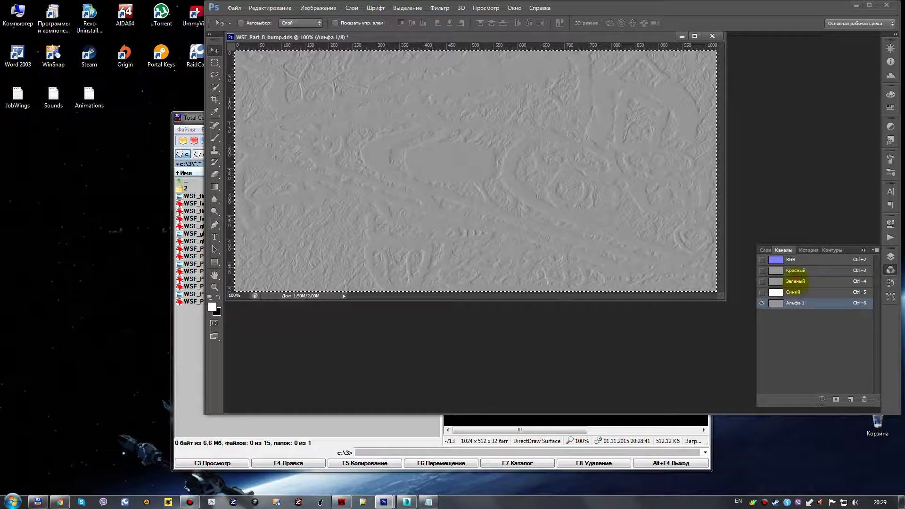
Copy the green channel into the red and blue channels, deselect, and return to the RGB composite.
{"action": "left_click", "coordinate": [795, 281]}
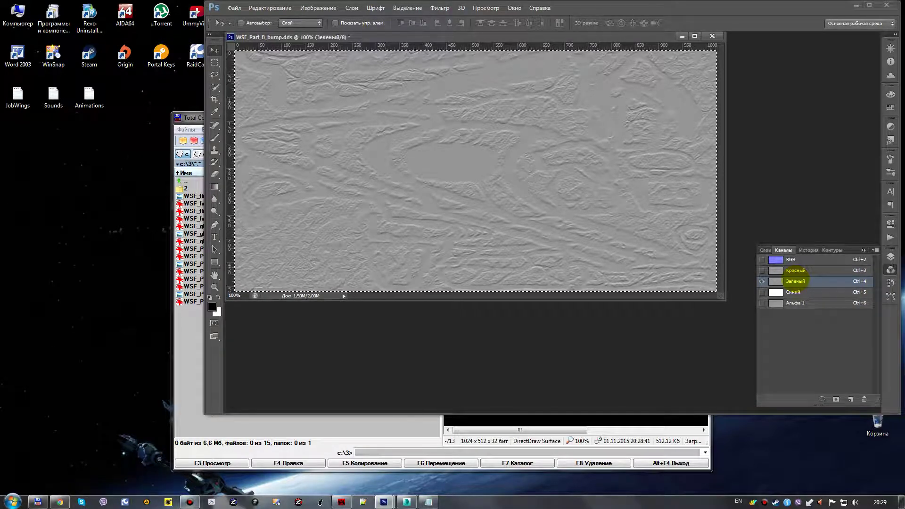
{"action": "left_click", "coordinate": [795, 269]}
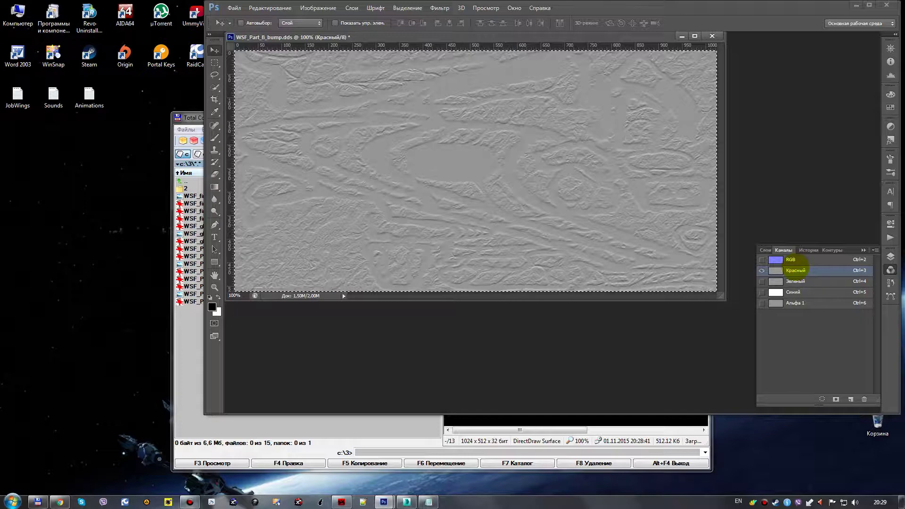
{"action": "left_click", "coordinate": [795, 291]}
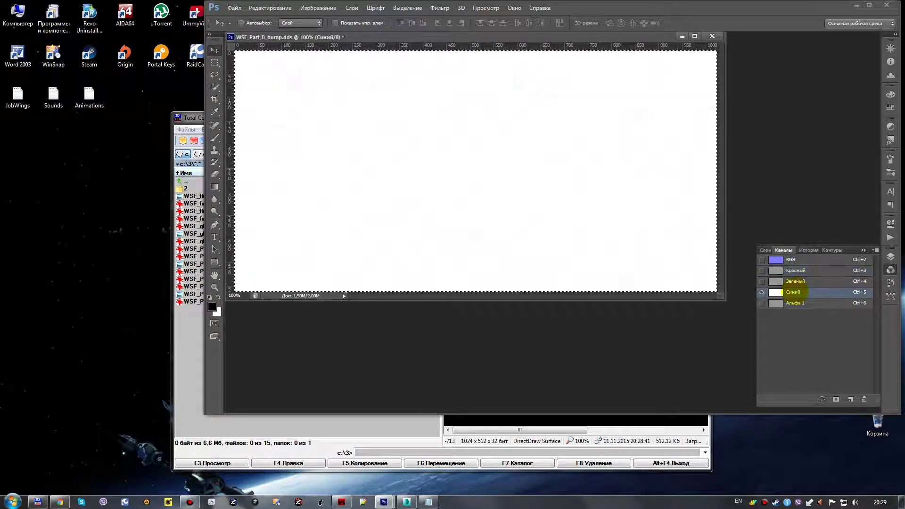
{"action": "key", "text": "ctrl+v"}
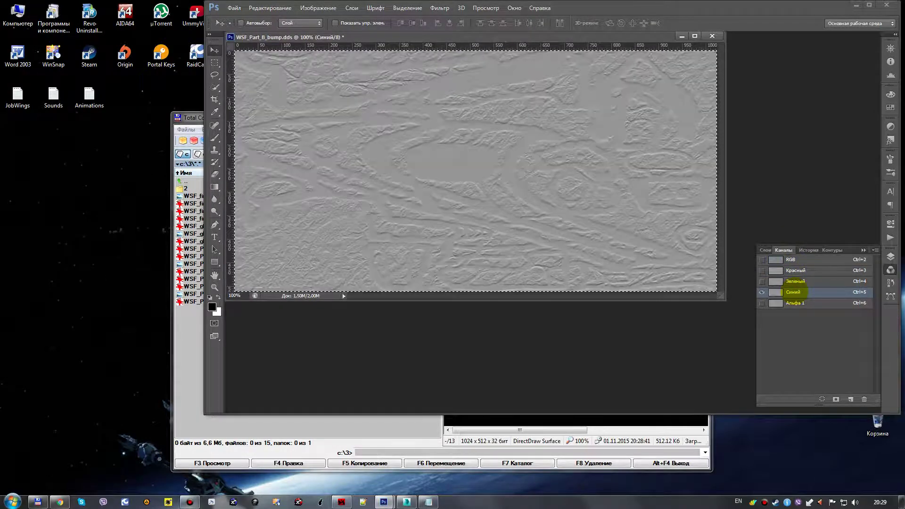
{"action": "key", "text": "ctrl+d"}
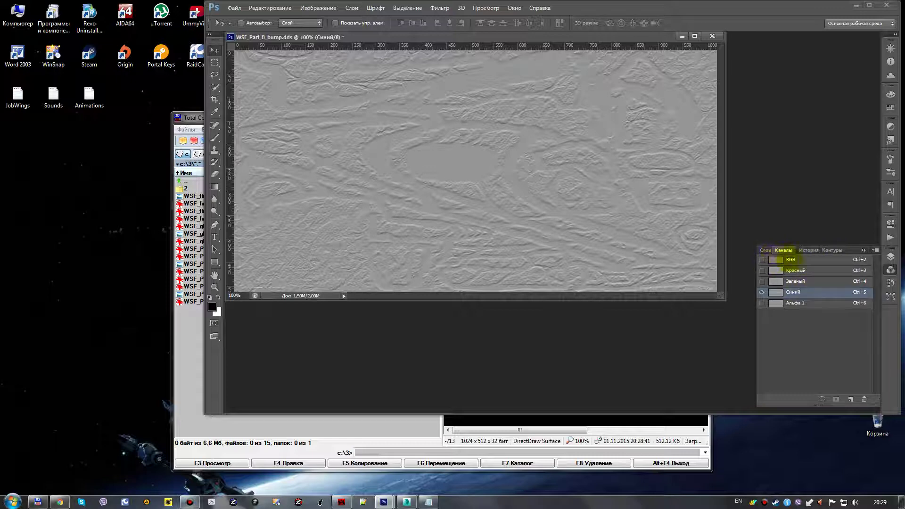
{"action": "left_click", "coordinate": [792, 259]}
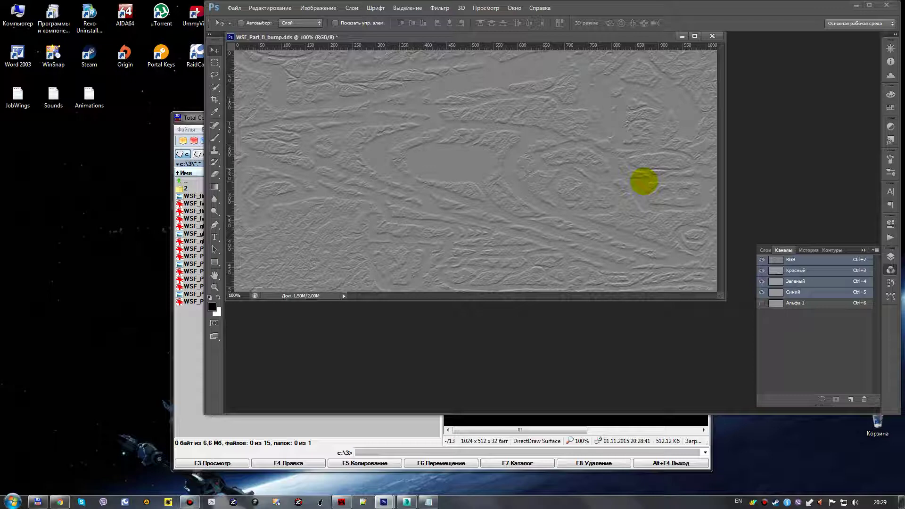
Save over WSF_Part_B_bump.dds as DXT5 ARGB 8 bpp with interpolated alpha and no MIP maps, close the image and minimize Photoshop.
{"action": "key", "text": "ctrl+shift+s"}
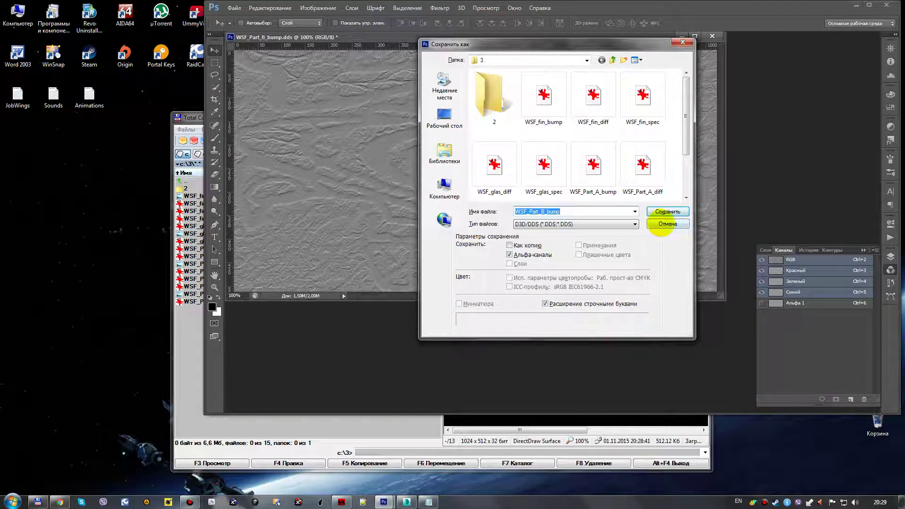
{"action": "left_click", "coordinate": [655, 210]}
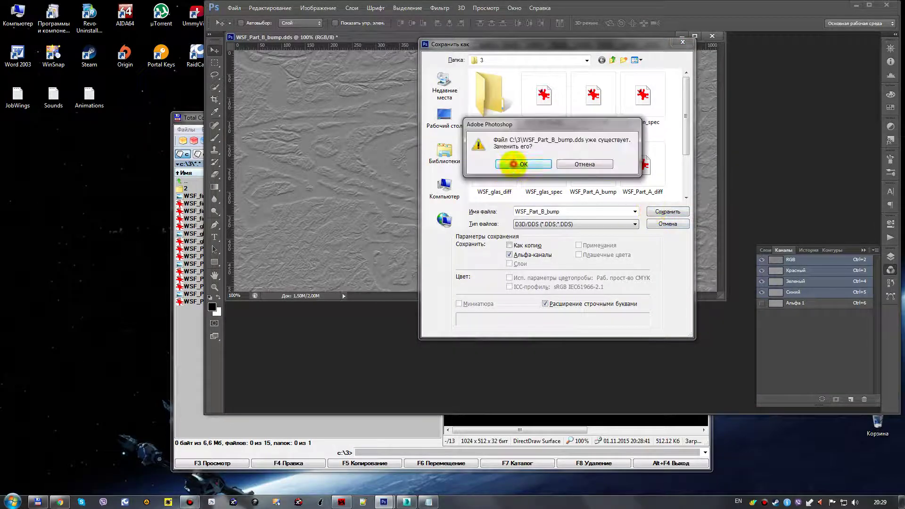
{"action": "left_click", "coordinate": [513, 164]}
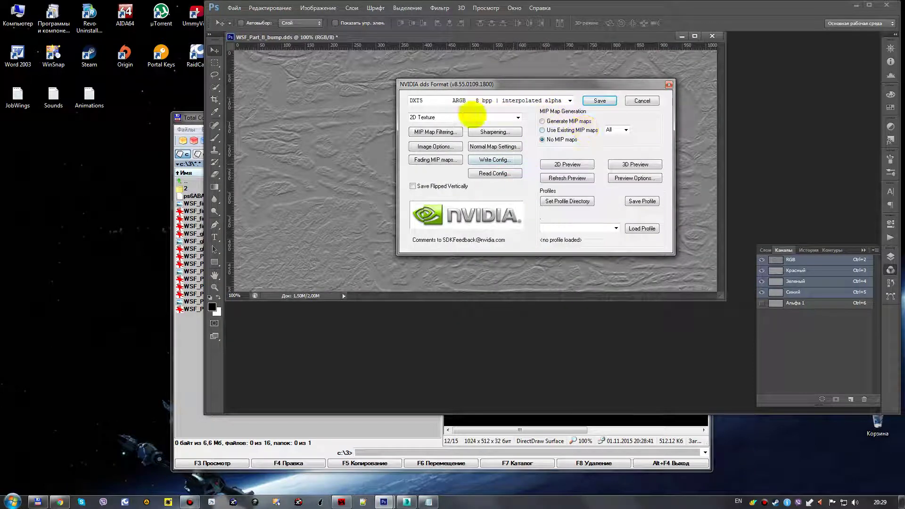
{"action": "left_click", "coordinate": [599, 101]}
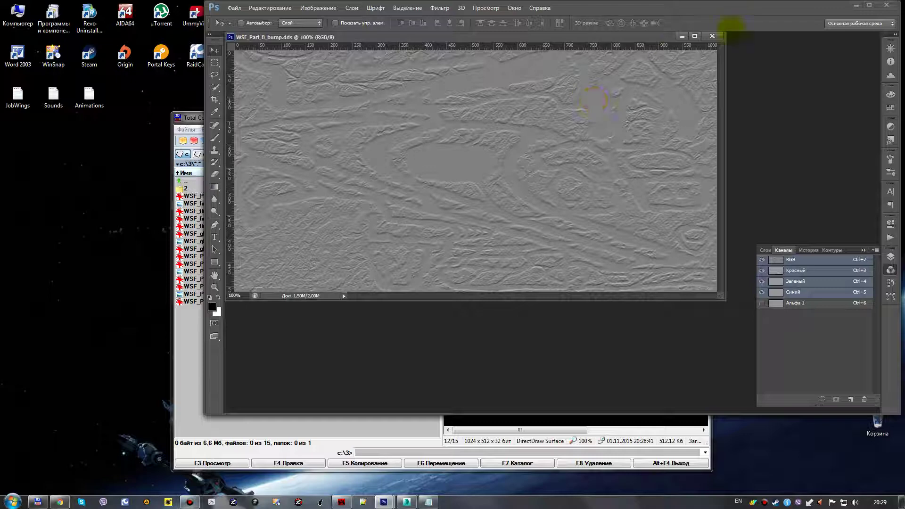
{"action": "left_click", "coordinate": [712, 36]}
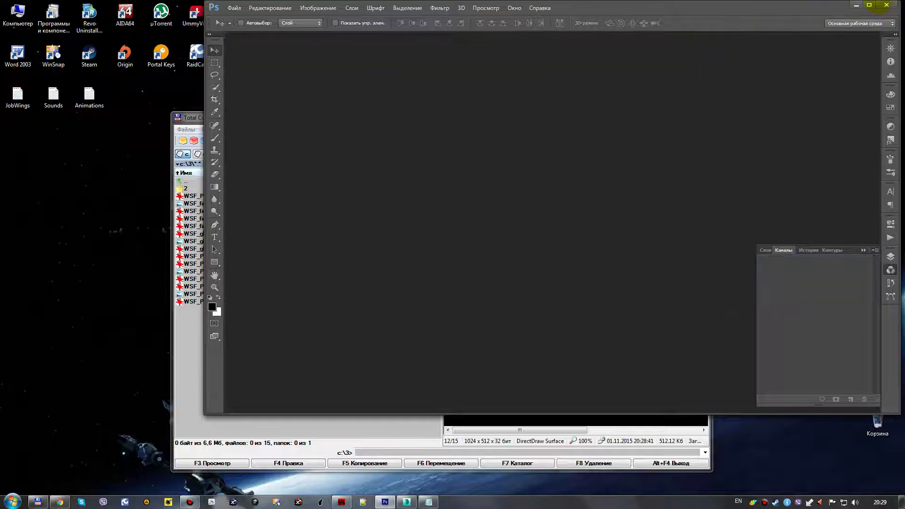
{"action": "left_click", "coordinate": [856, 5]}
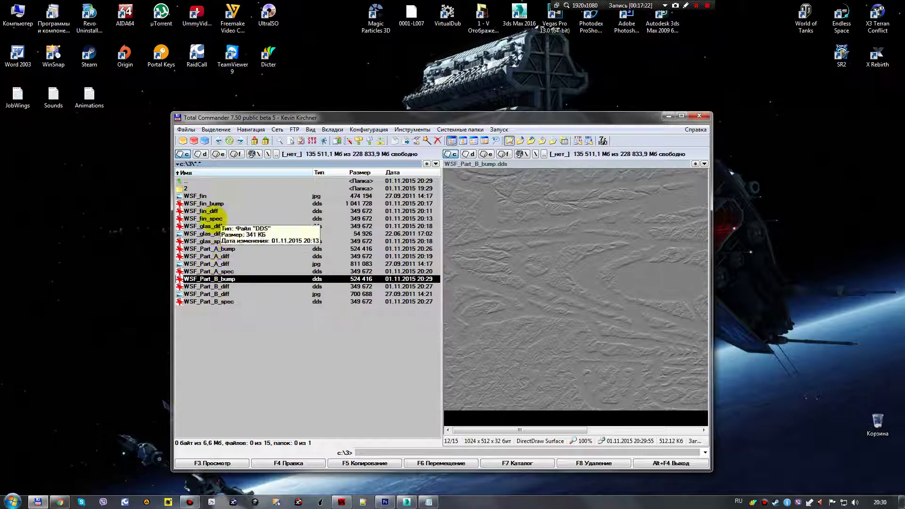
Preview the bump, diff and spec DDS textures of WSF_Part_B and WSF_fin in the Total Commander file list.
{"action": "left_click", "coordinate": [221, 286]}
{"action": "left_click", "coordinate": [220, 279]}
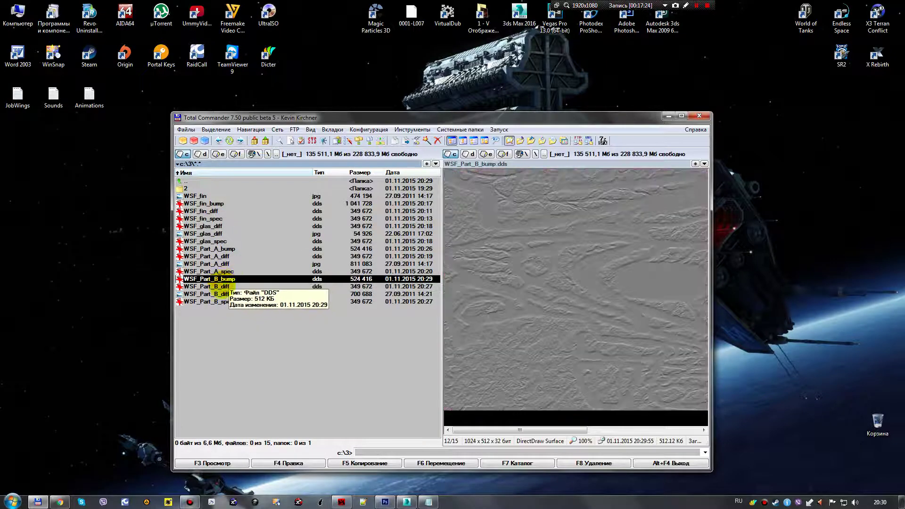
{"action": "left_click", "coordinate": [222, 285]}
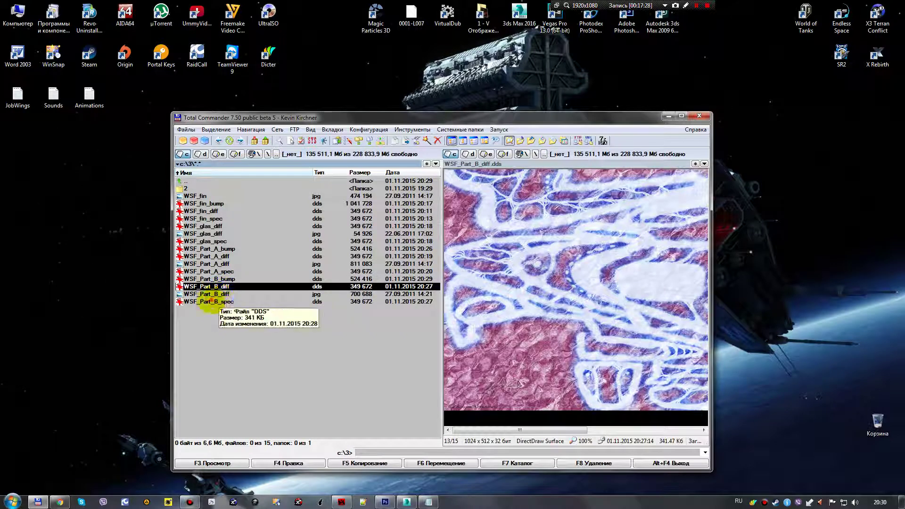
{"action": "left_click", "coordinate": [221, 301]}
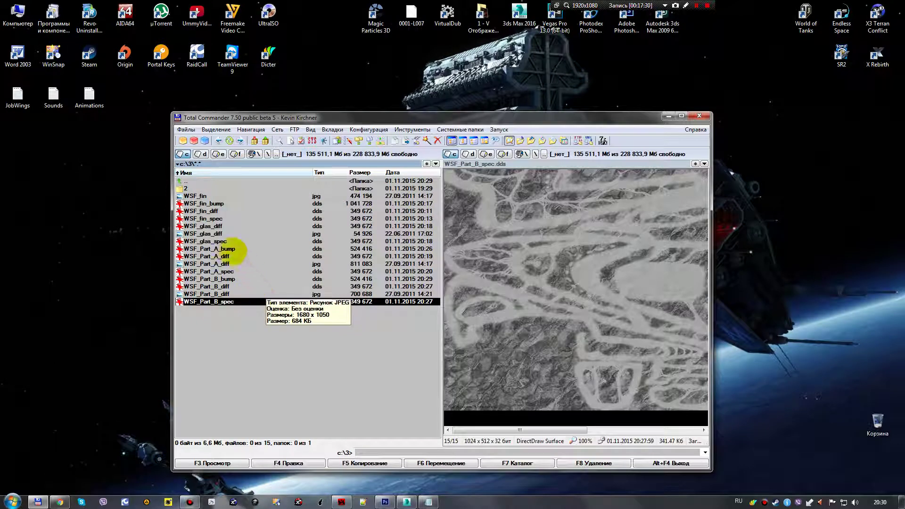
{"action": "left_click", "coordinate": [205, 218]}
{"action": "left_click", "coordinate": [204, 203]}
{"action": "left_click", "coordinate": [206, 211]}
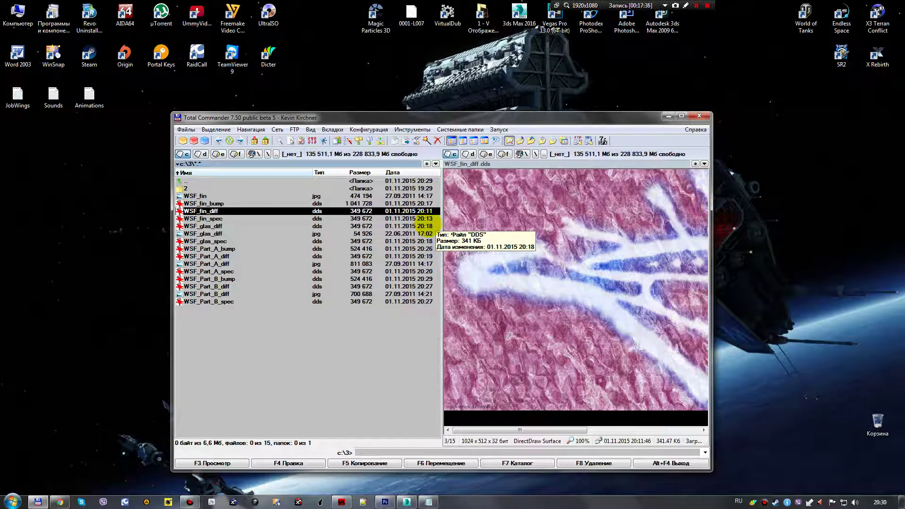
Review the Notepad notes on which DXT format each texture type needs, and minimize them.
{"action": "left_click", "coordinate": [428, 501]}
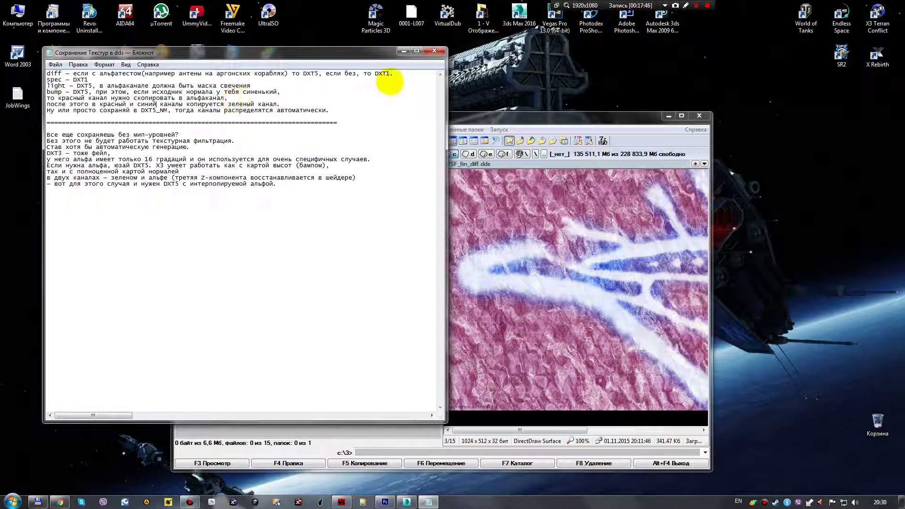
{"action": "left_click", "coordinate": [404, 50]}
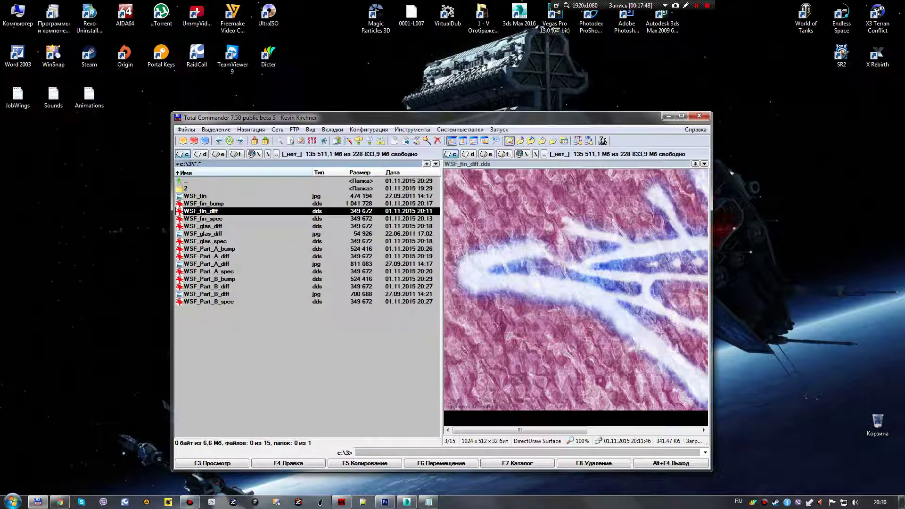